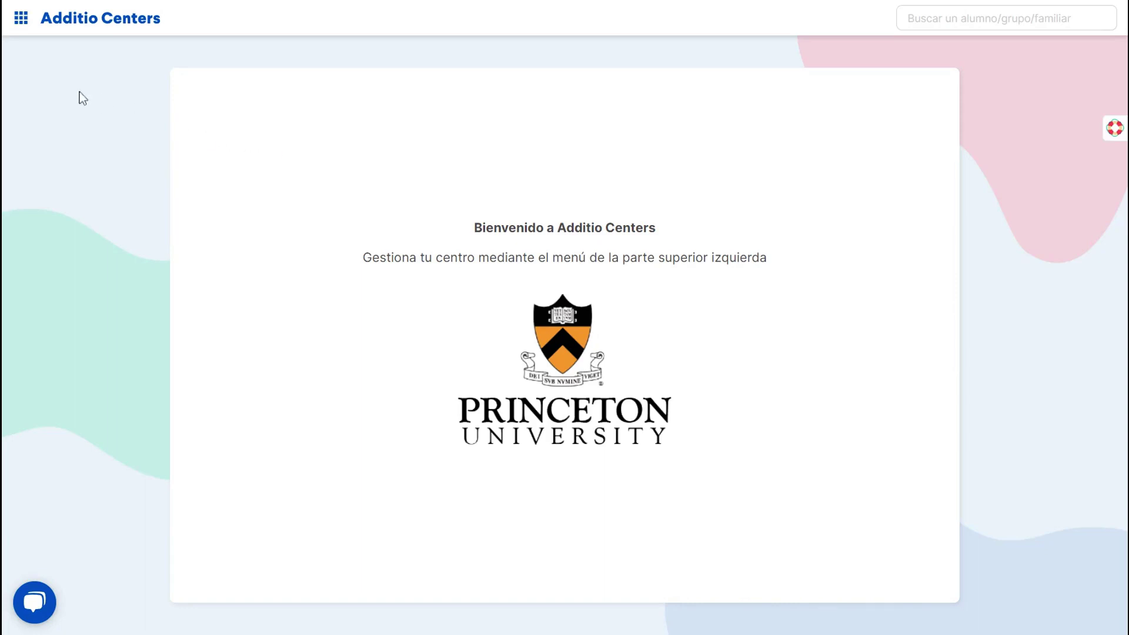
Step: Open the Documentación oficial section and check its completed documents before returning to the pending ones
left_click(22, 24)
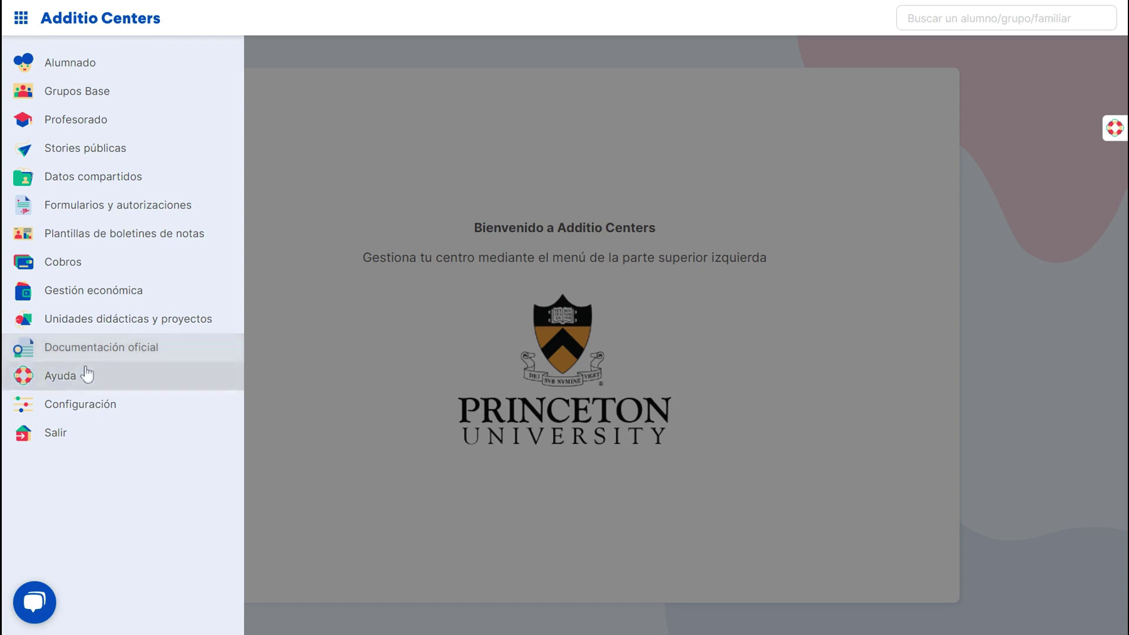
left_click(138, 354)
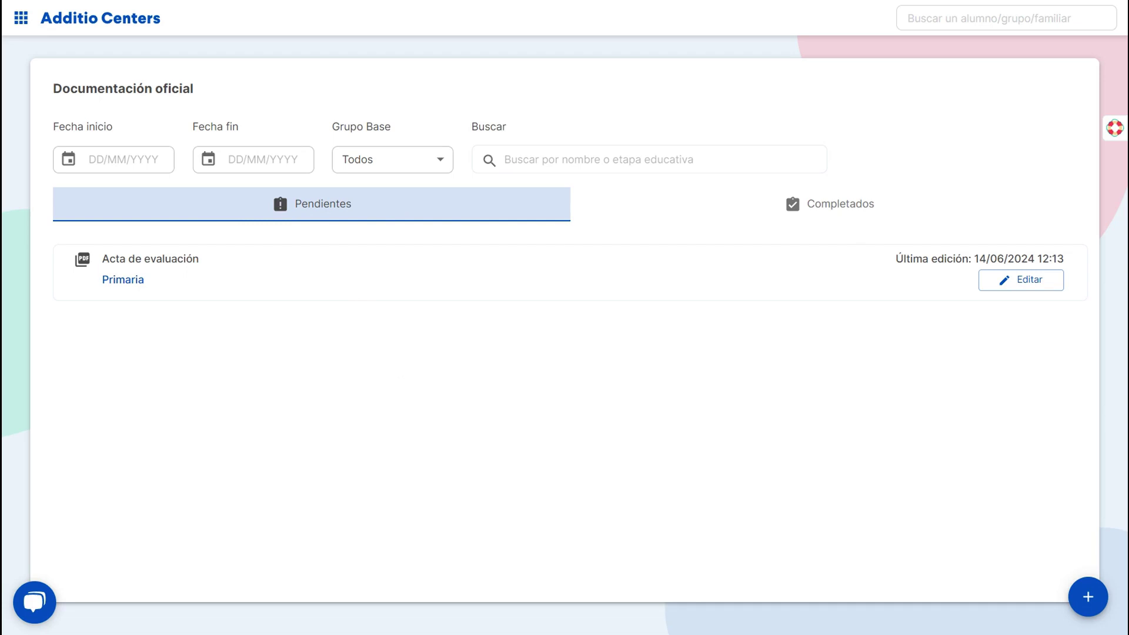
left_click(855, 216)
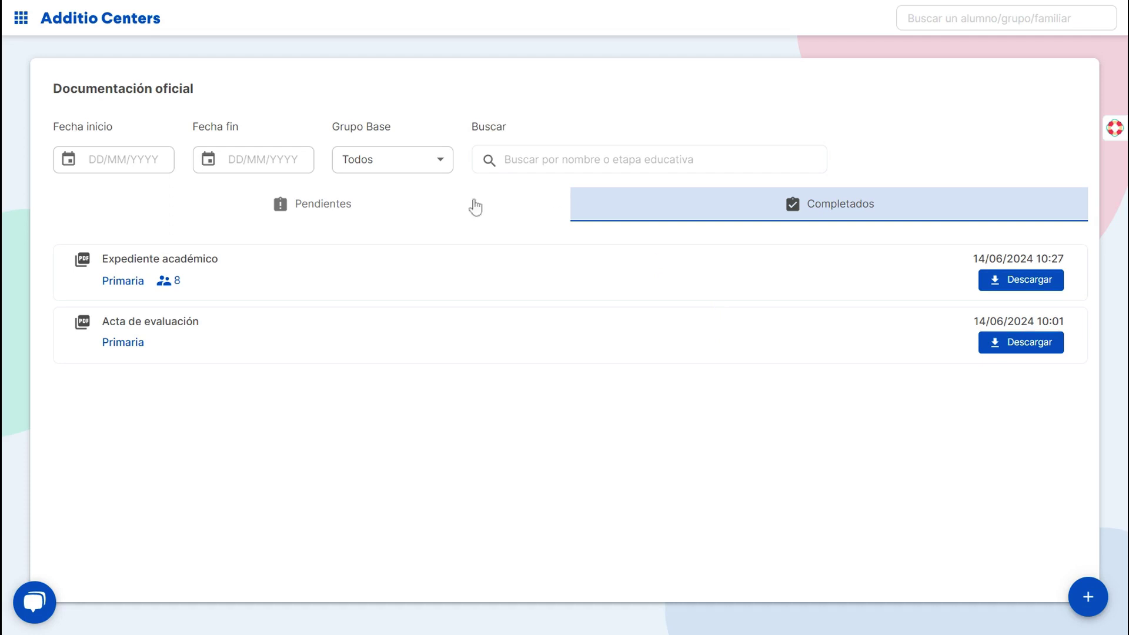
left_click(405, 206)
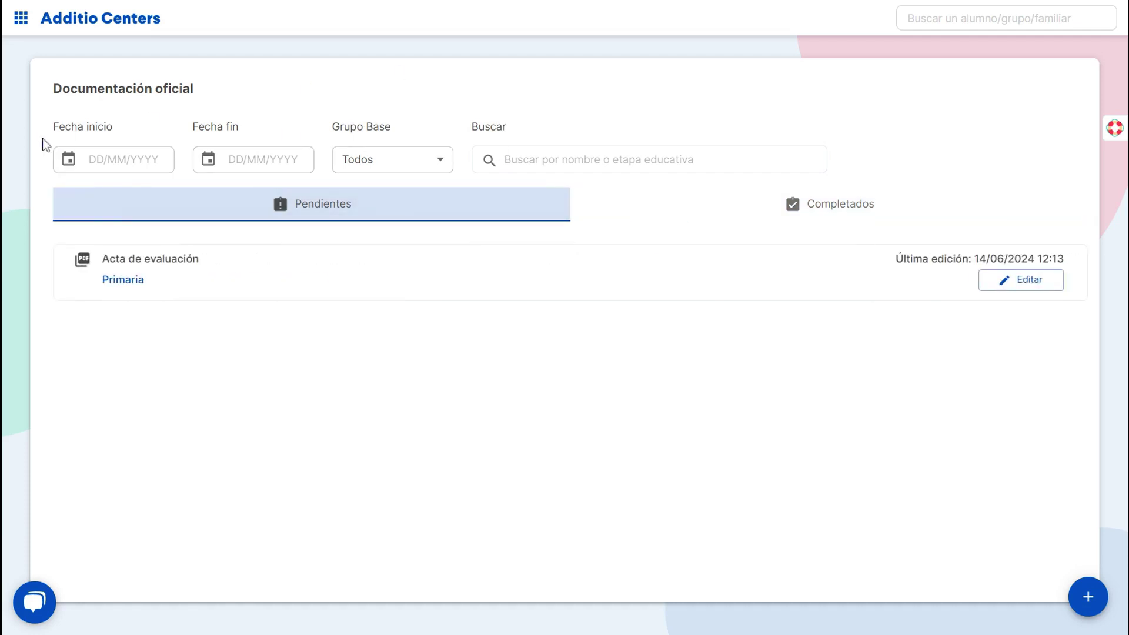
Step: View the options offered by the Fecha inicio and Grupo Base filters, leaving both unset
left_click(70, 161)
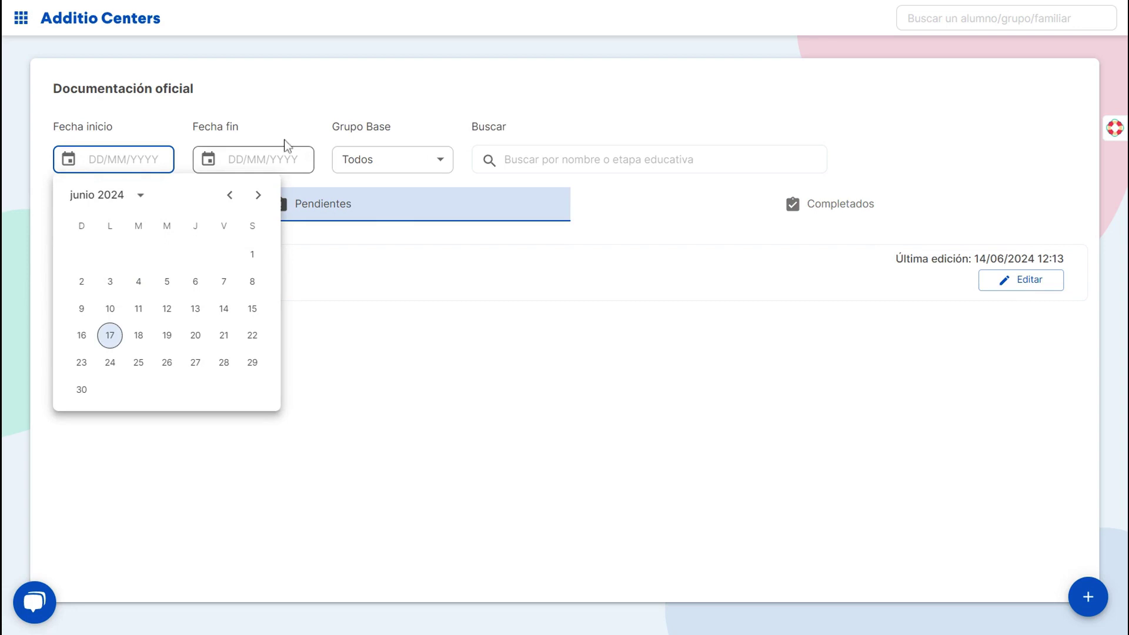
left_click(376, 157)
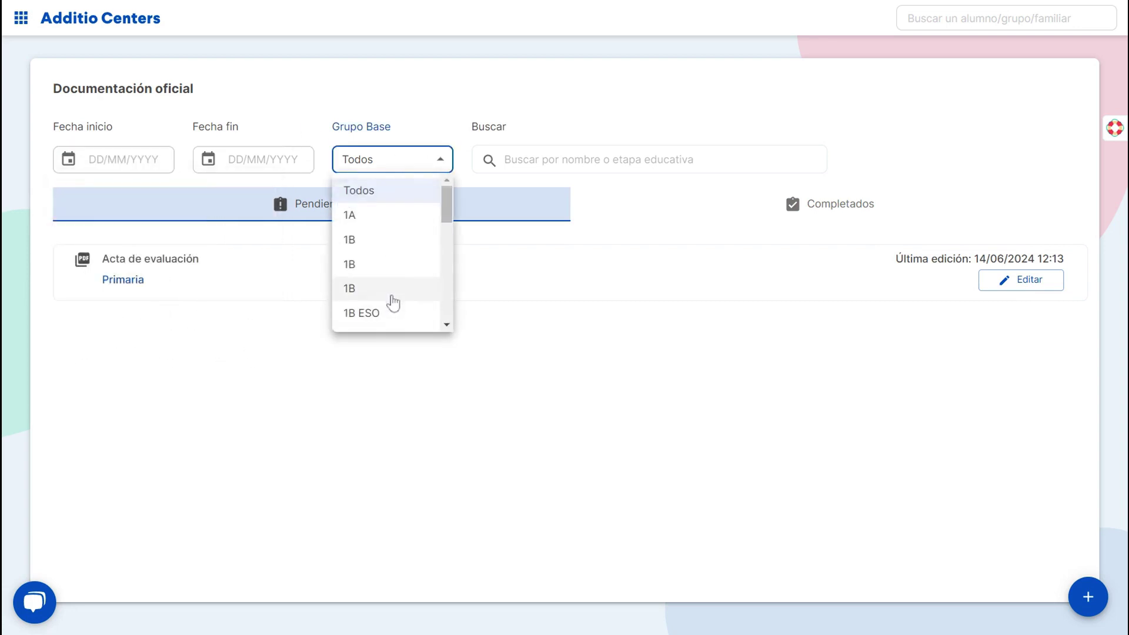
left_click(469, 103)
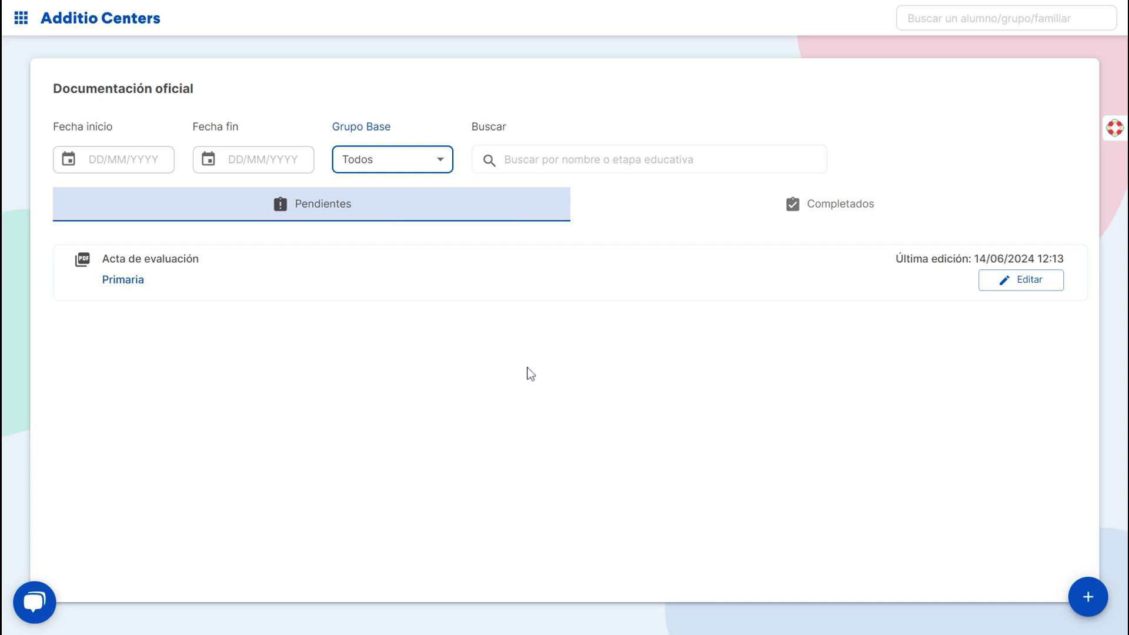
Step: Start a new official document for the region Castilla y León and the educational stage Primaria
left_click(1086, 604)
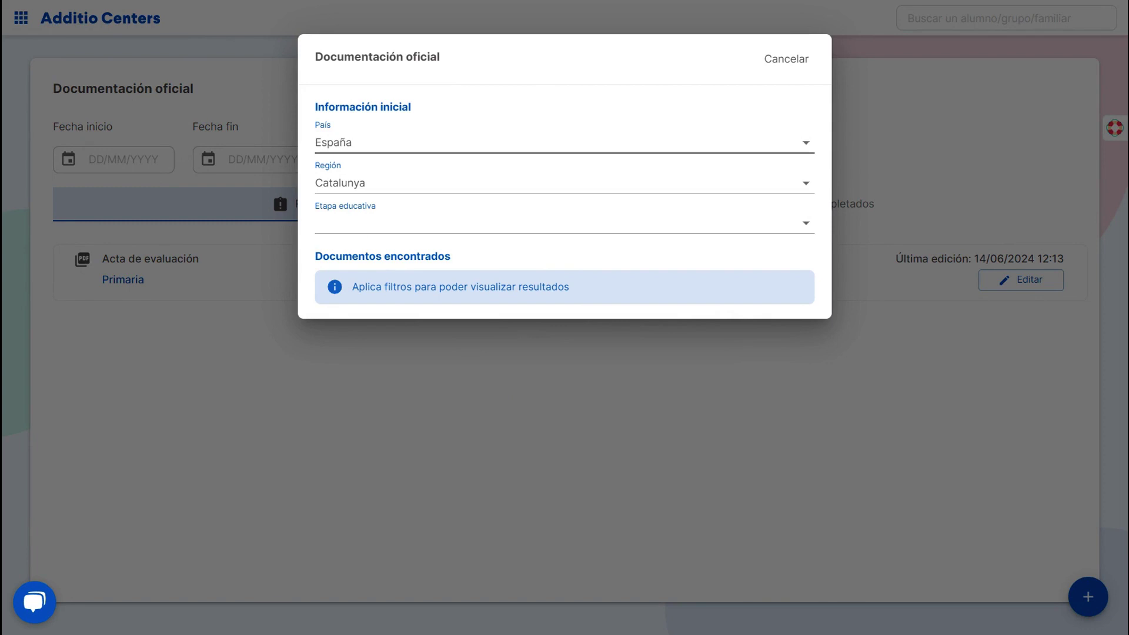
left_click(412, 193)
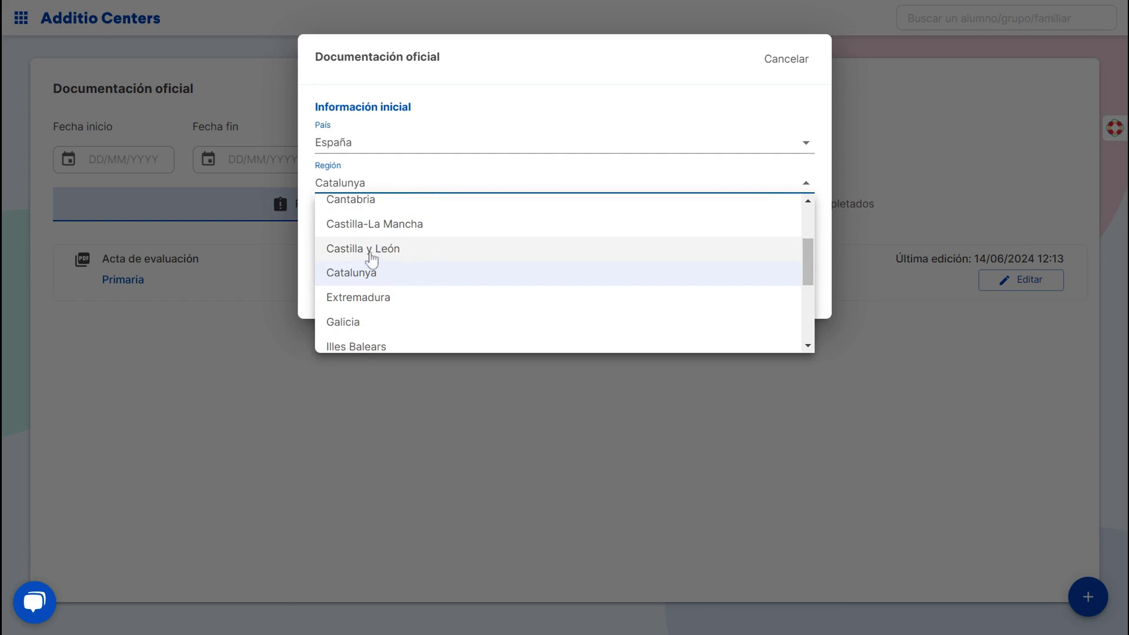
left_click(399, 255)
left_click(464, 229)
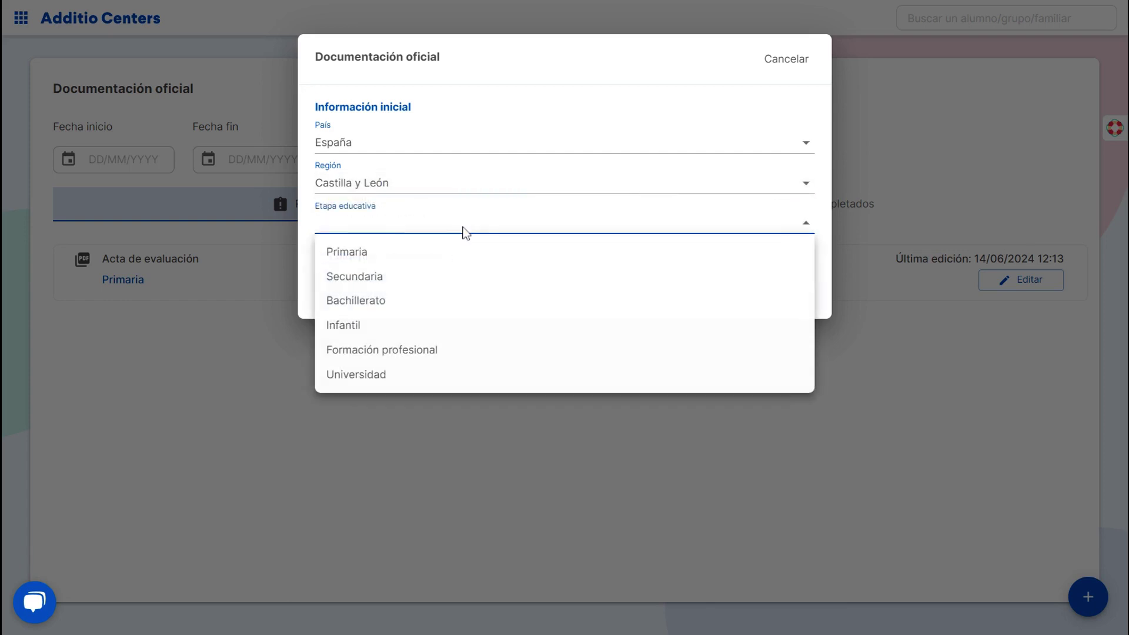
left_click(360, 253)
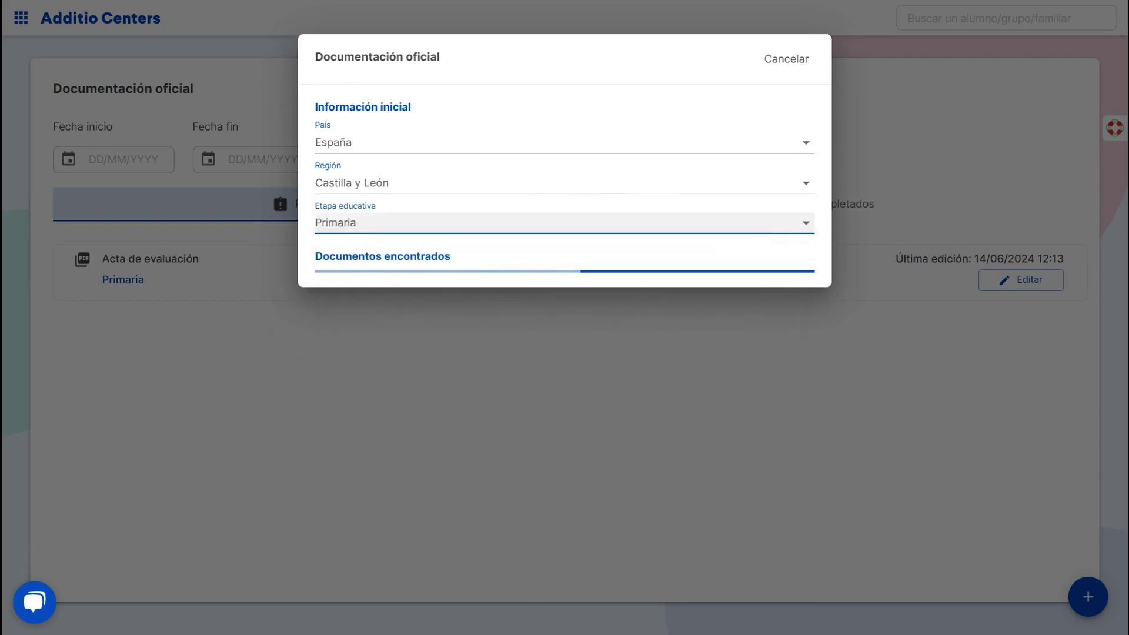
Step: Generate the Acta de evaluación from the documents found and dismiss the completion notification
scroll(431, 304, "down", 1)
scroll(431, 304, "down", 2)
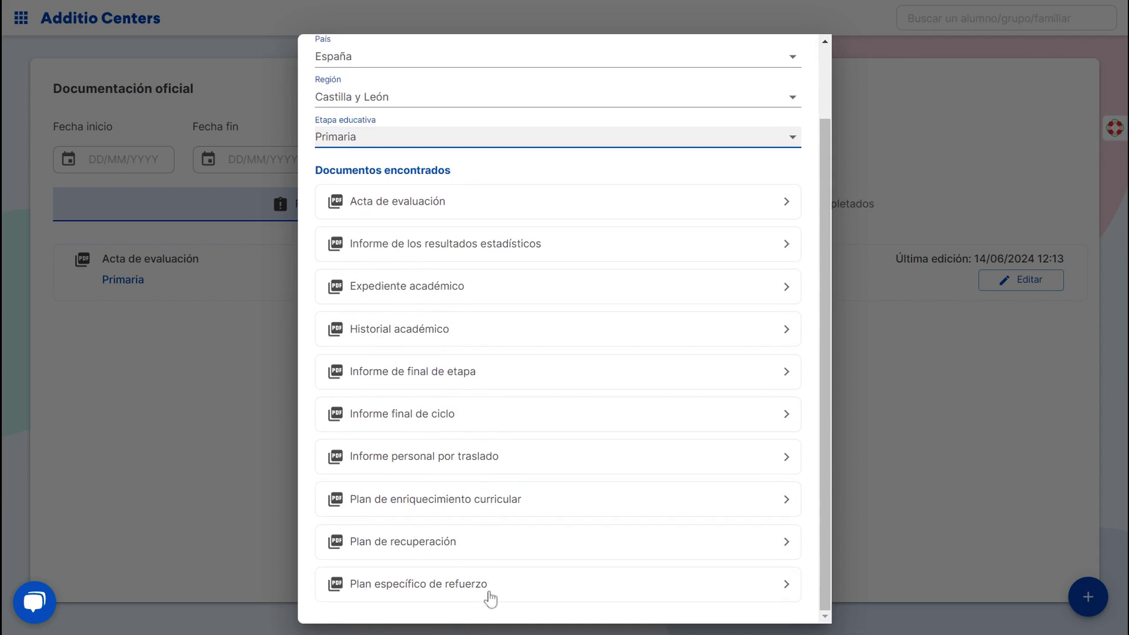
scroll(544, 279, "up", 2)
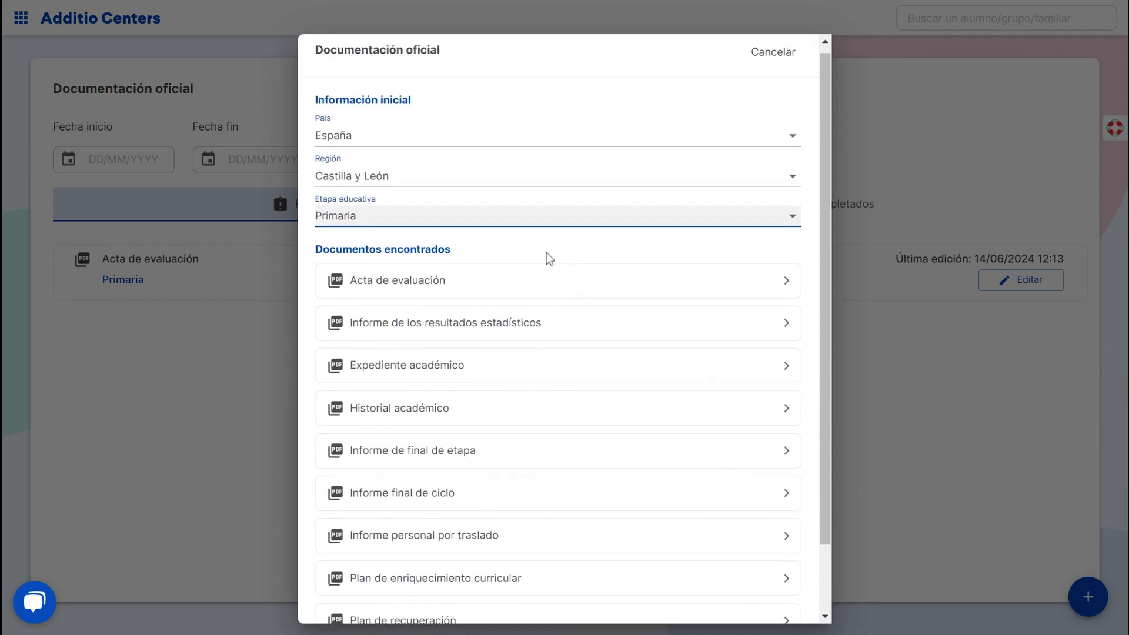
scroll(531, 579, "down", 2)
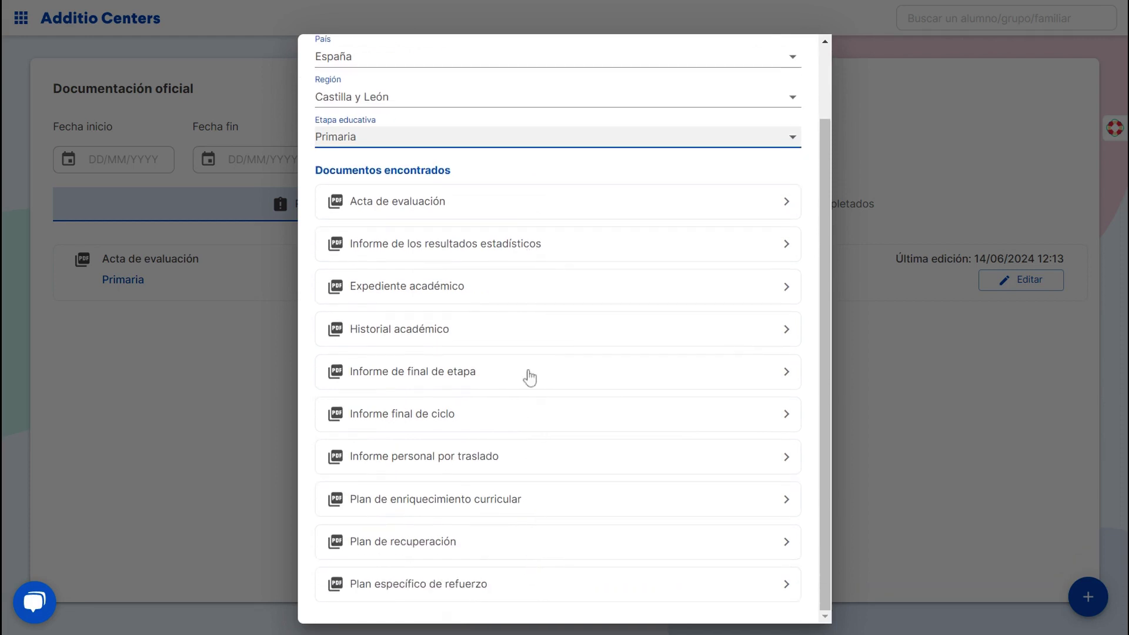
scroll(508, 301, "up", 2)
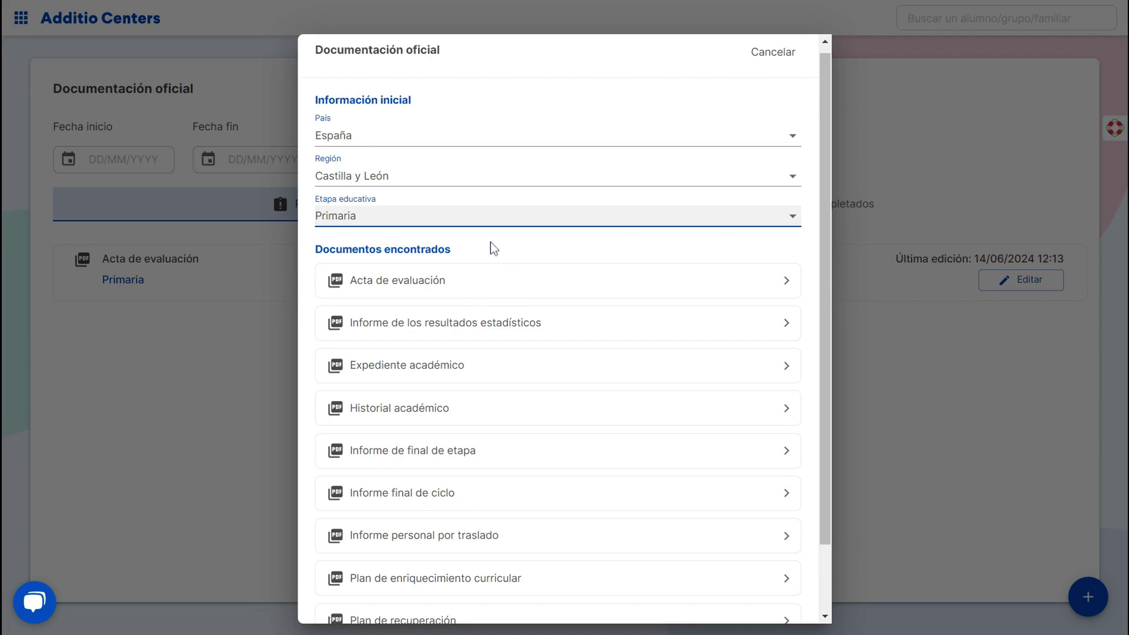
scroll(486, 263, "up", 1)
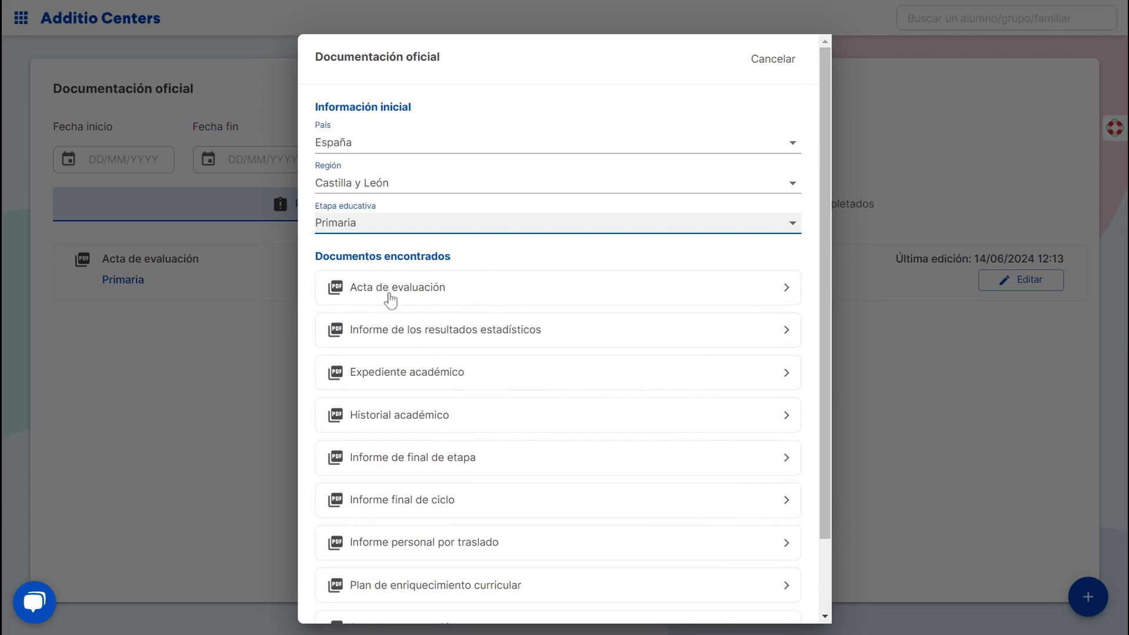
left_click(523, 296)
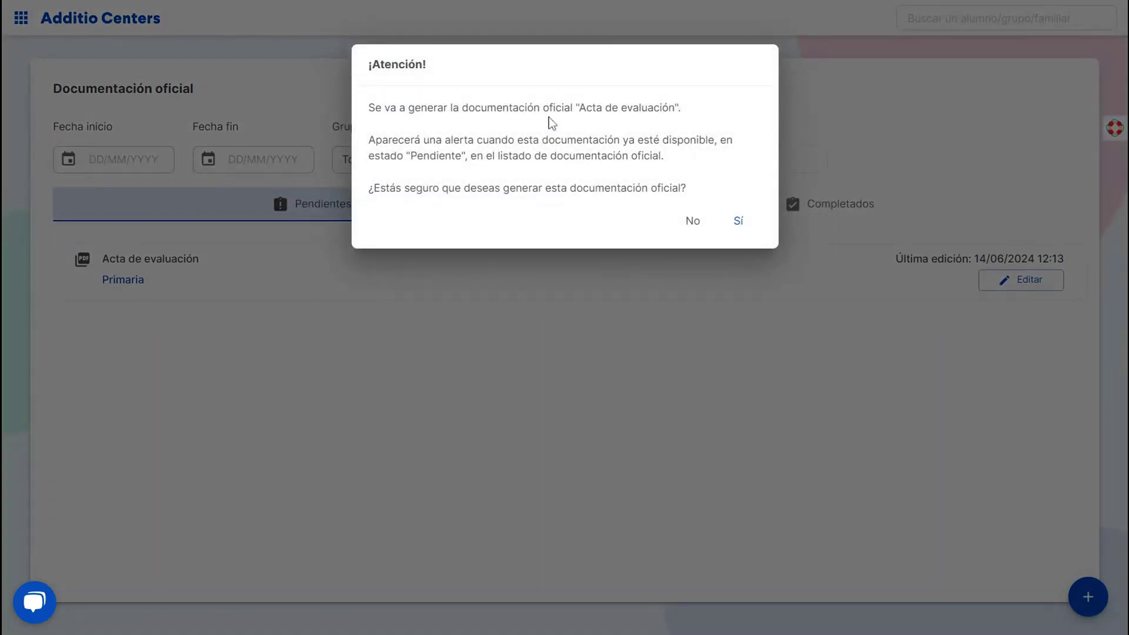
left_click(740, 226)
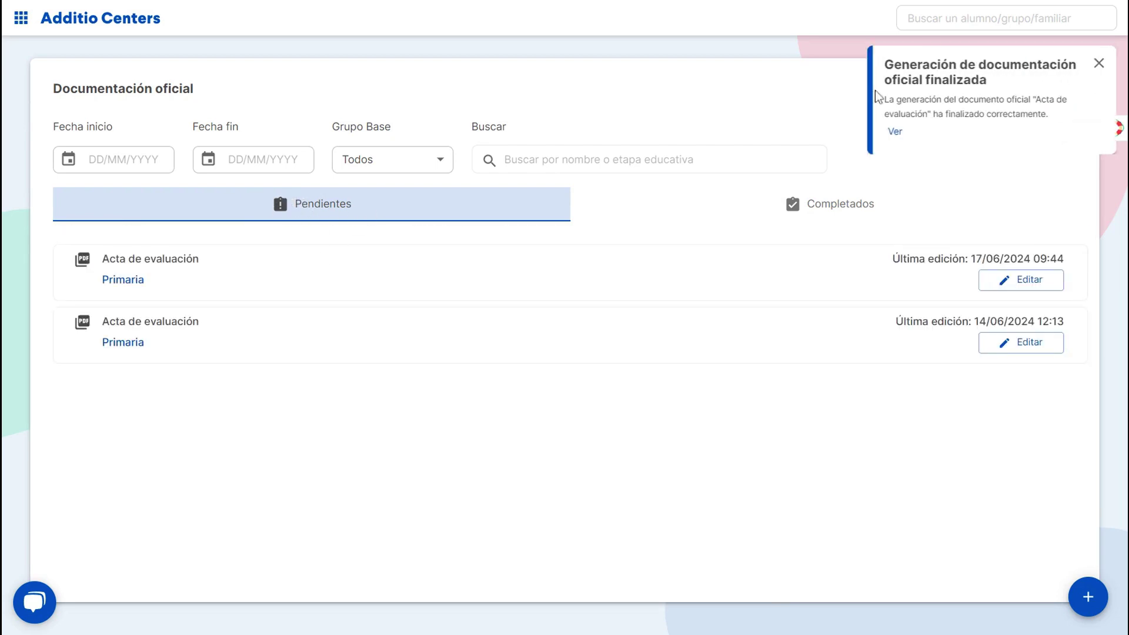
left_click(1099, 63)
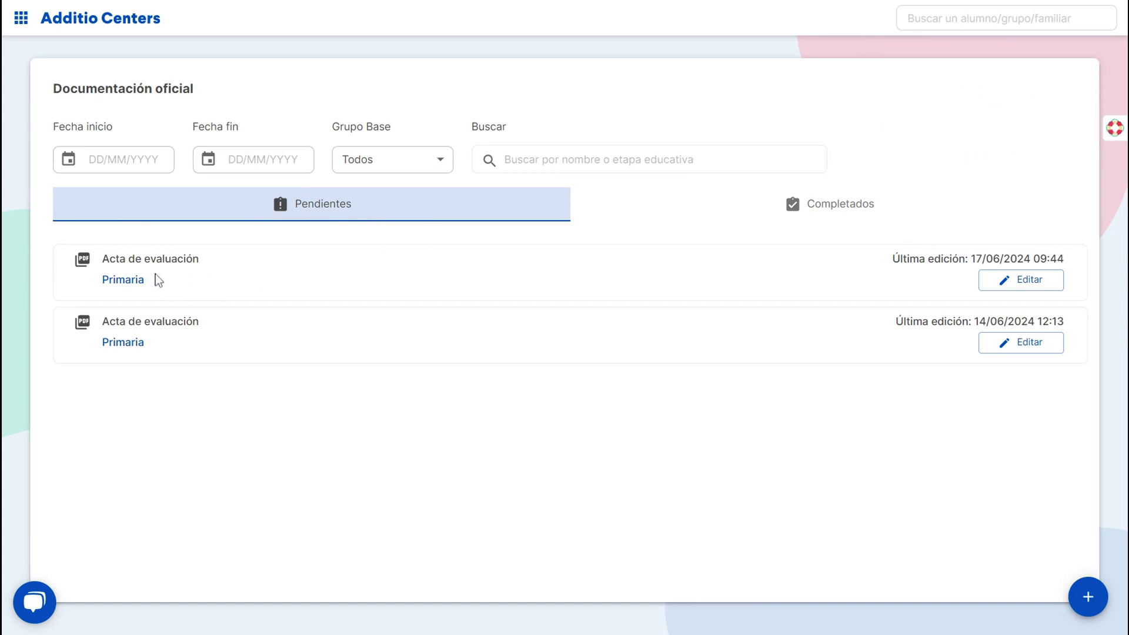
Step: Open the pending Acta de evaluación last edited on 17/06/2024 09:44 for editing and look over its first page
left_click(1028, 288)
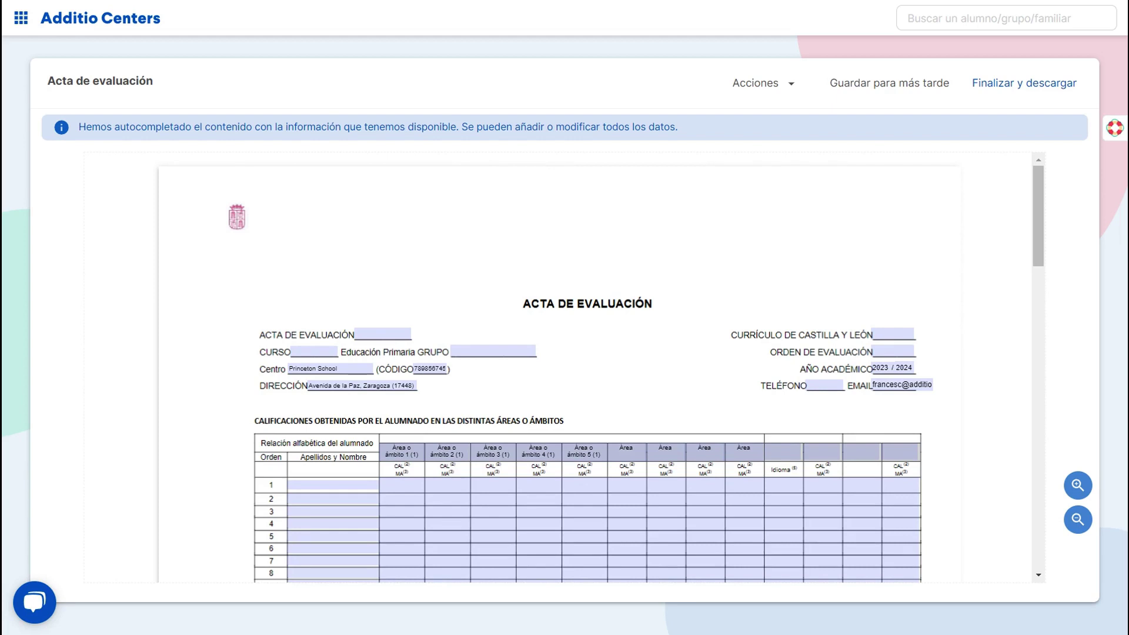
scroll(391, 333, "down", 1)
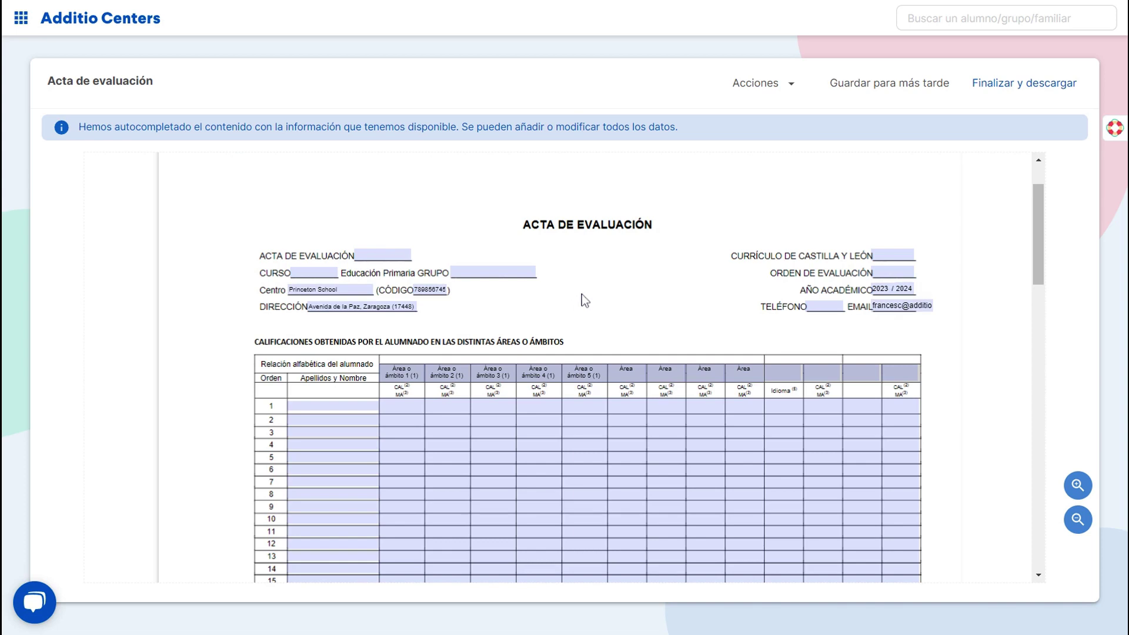
scroll(583, 298, "down", 1)
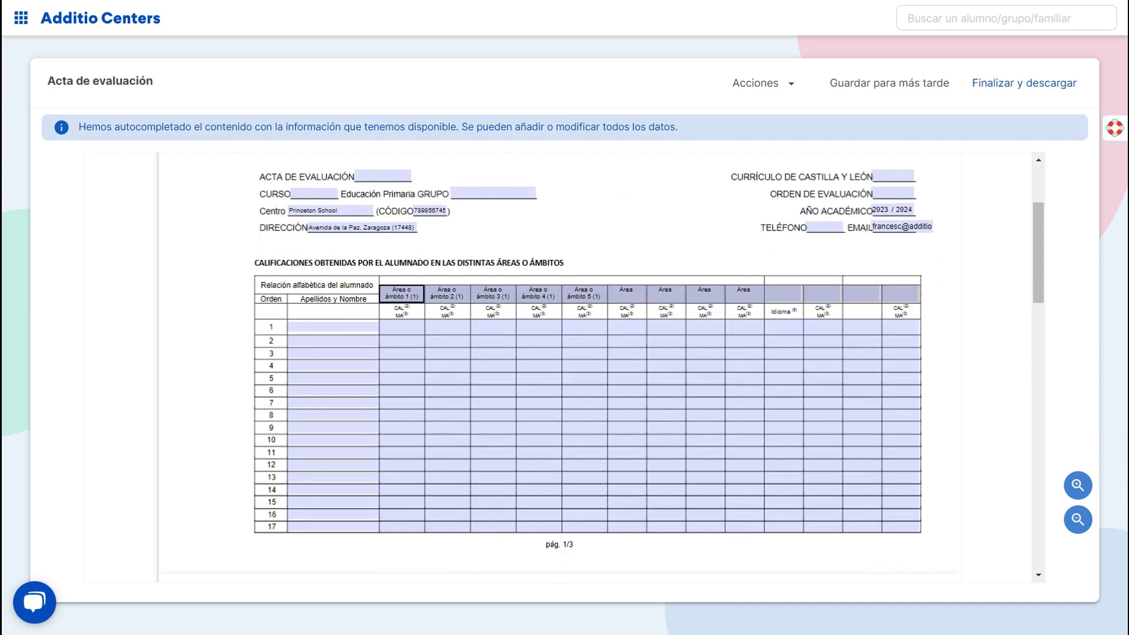
scroll(323, 358, "up", 1)
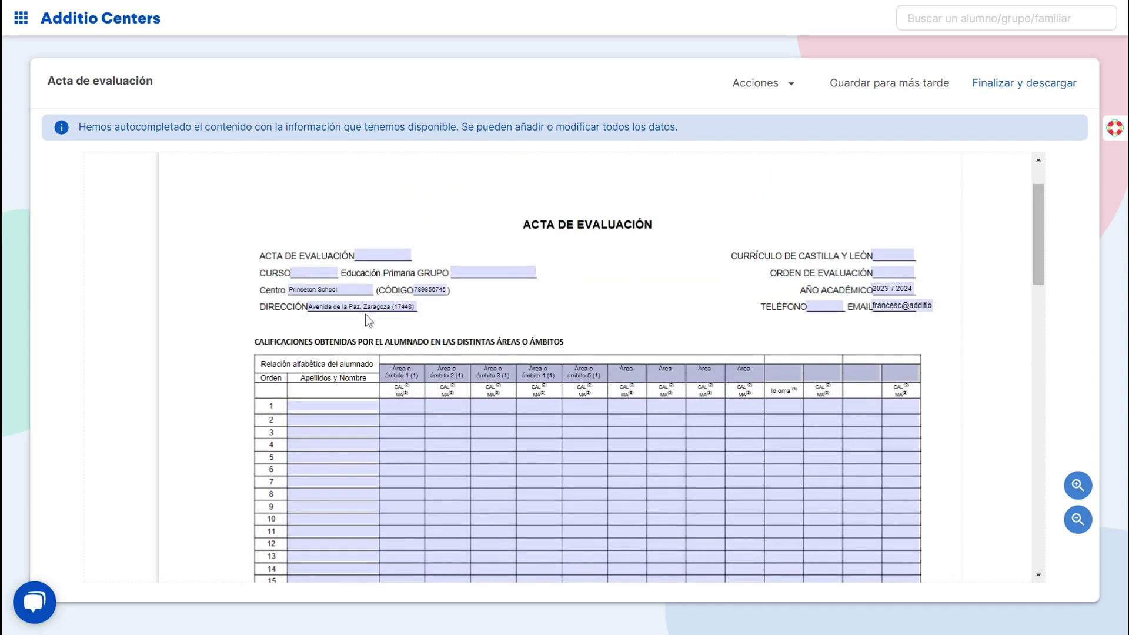
Step: Enter the student's name in row 1 of the grades table and the grade 6 under Área o ámbito 1
left_click(332, 406)
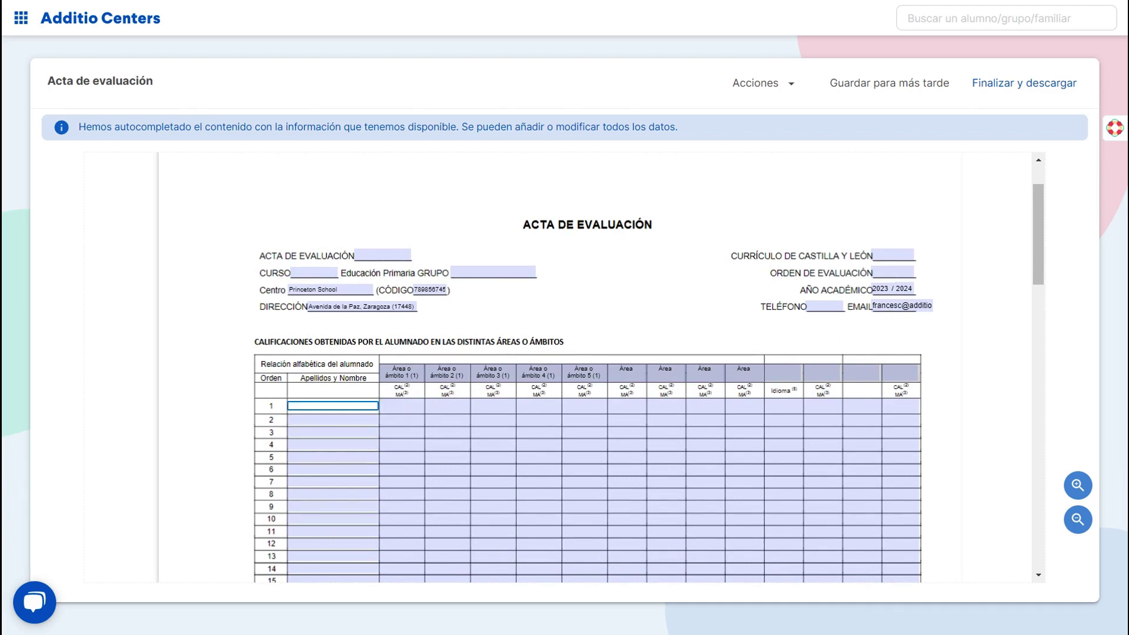
type("Francesc")
key("Tab")
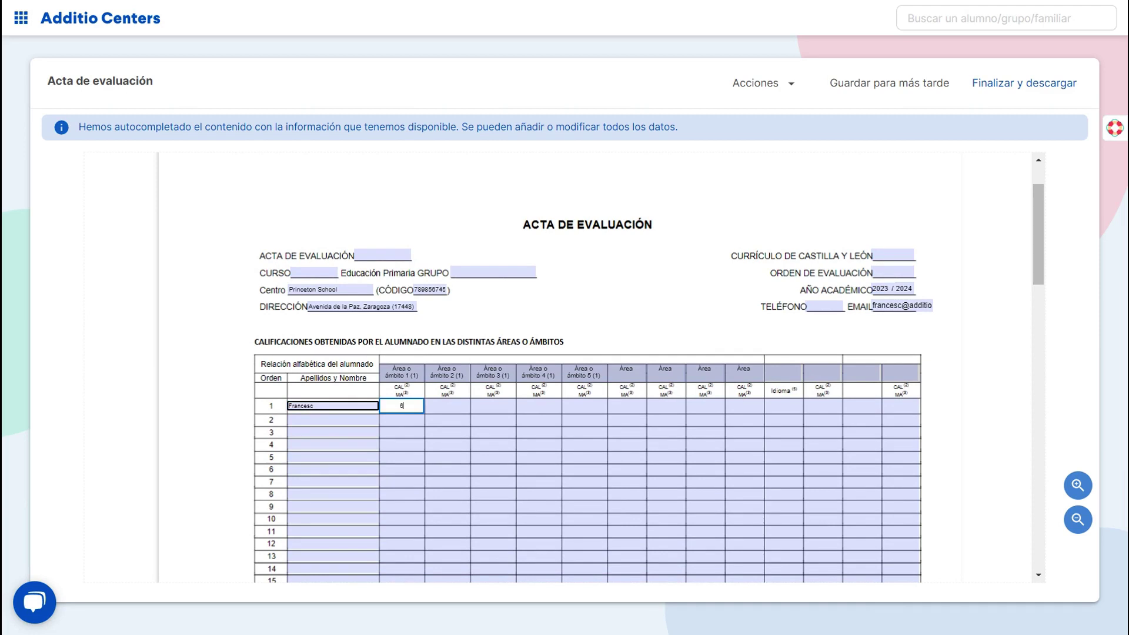
type("6")
key("Tab")
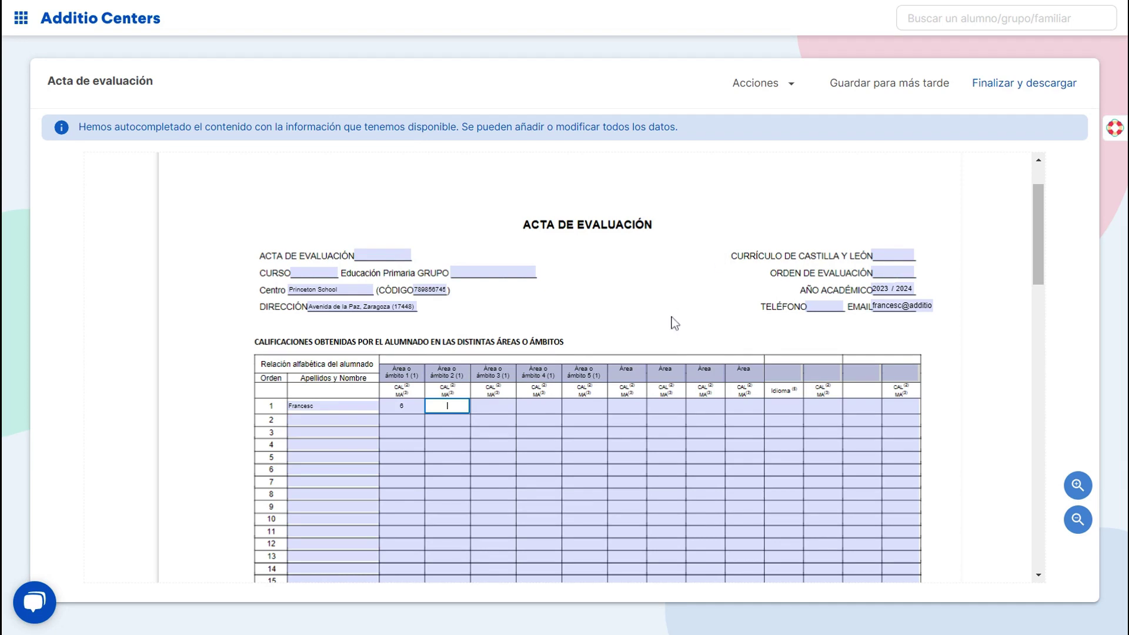
Step: View the actions available for the open Acta de evaluación without applying any
scroll(670, 324, "up", 2)
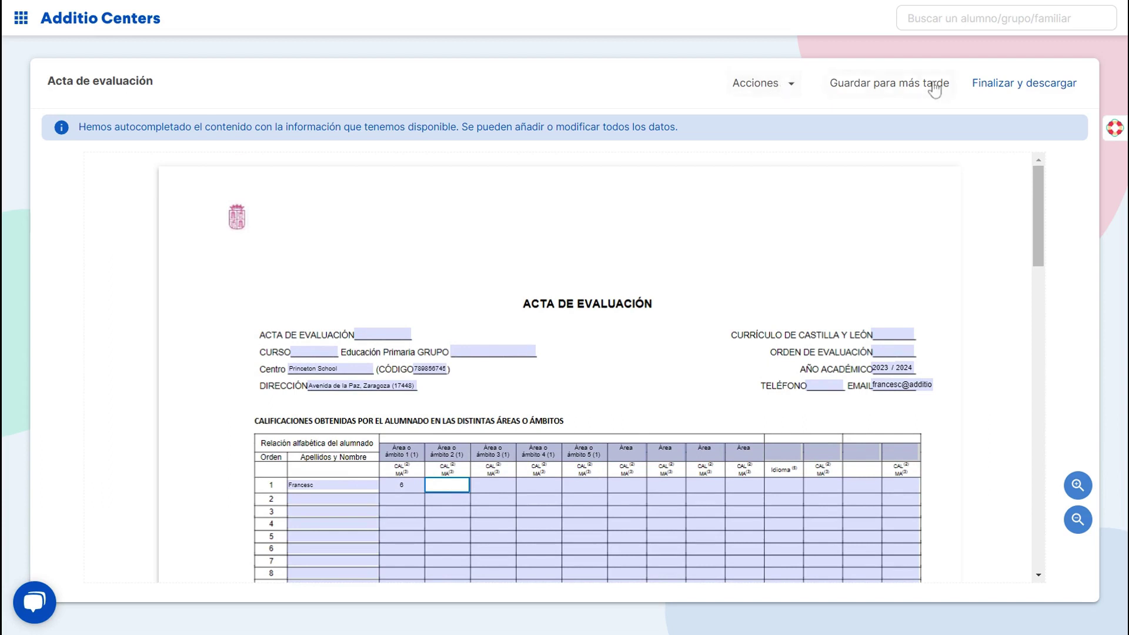
left_click(759, 83)
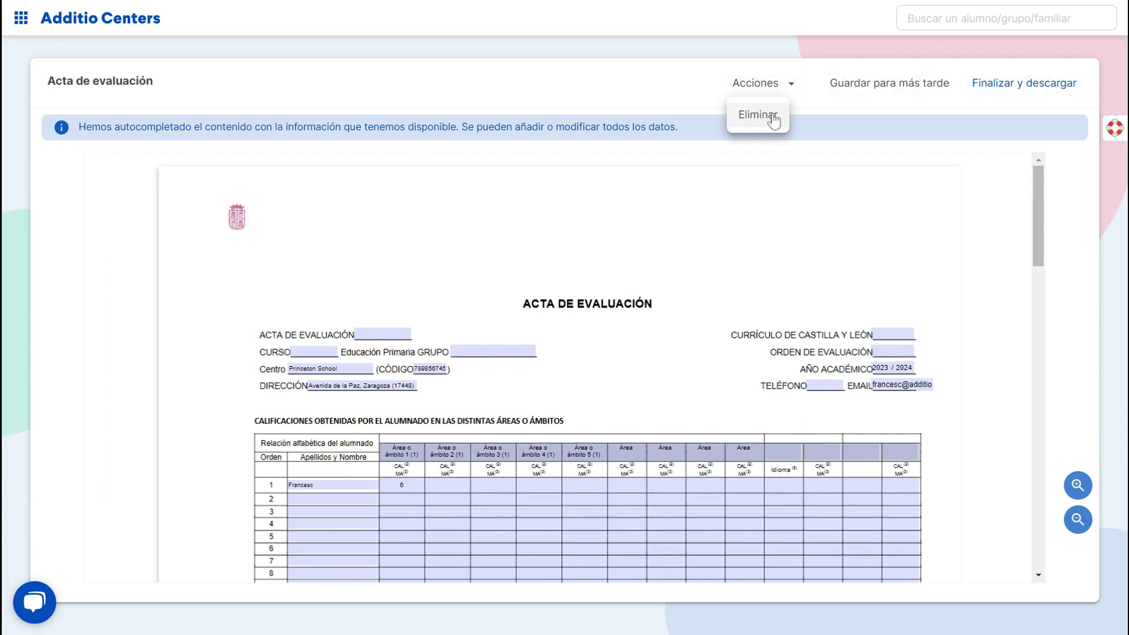
left_click(691, 87)
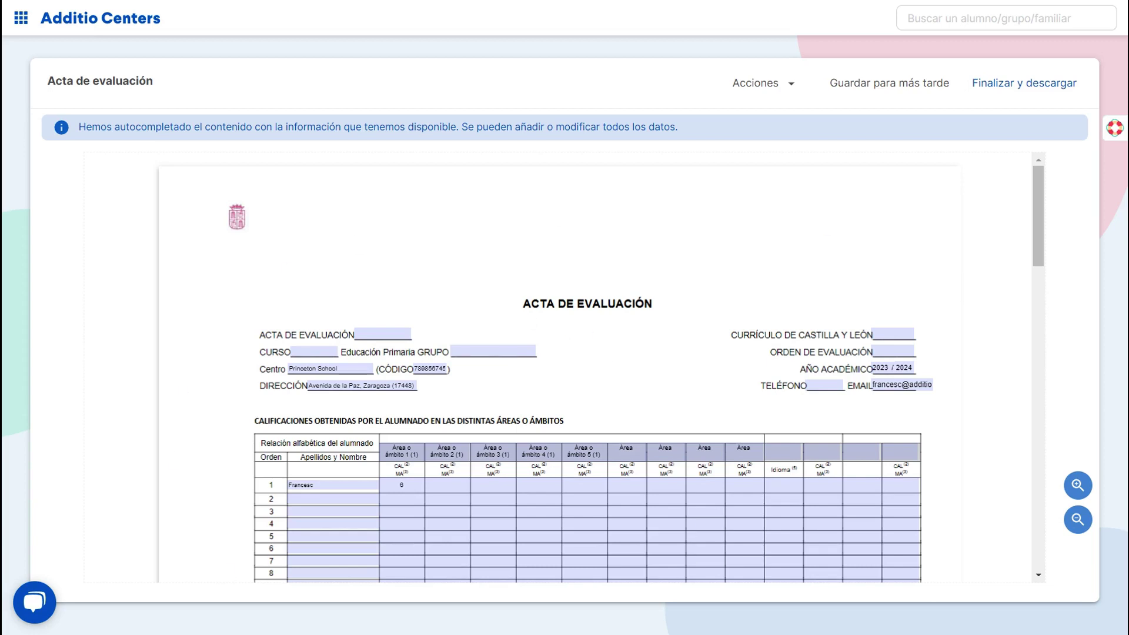
Step: Examine the Acta de evaluación's header and grades table, enlarging the document view and reducing it again
scroll(638, 311, "down", 3)
scroll(419, 548, "up", 3)
scroll(777, 267, "down", 1)
scroll(774, 261, "down", 2)
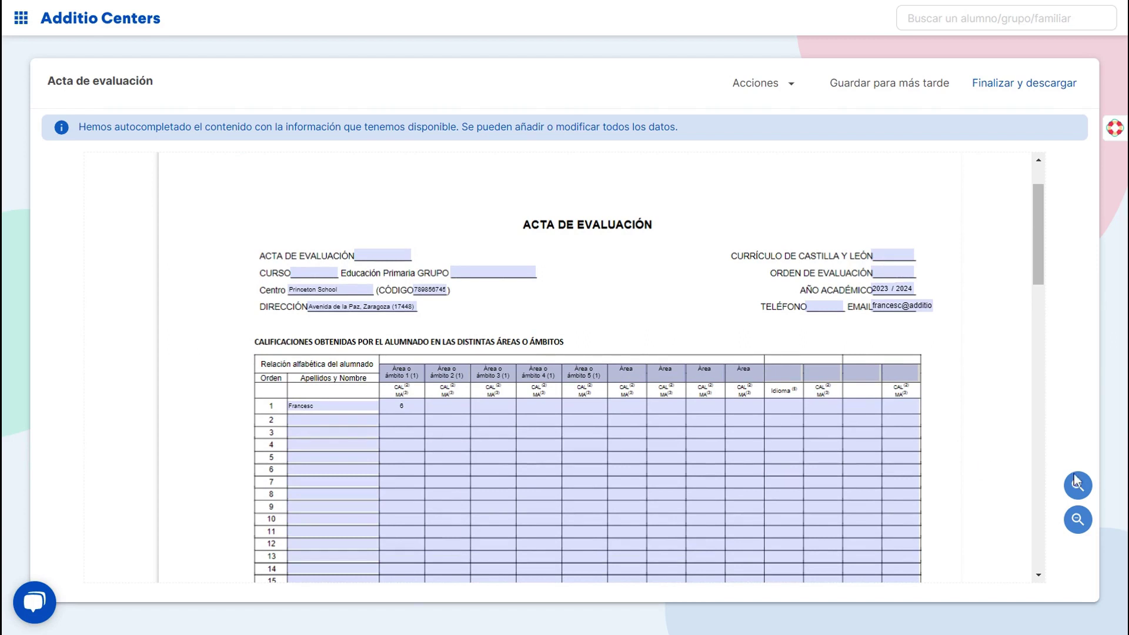
scroll(782, 494, "down", 1)
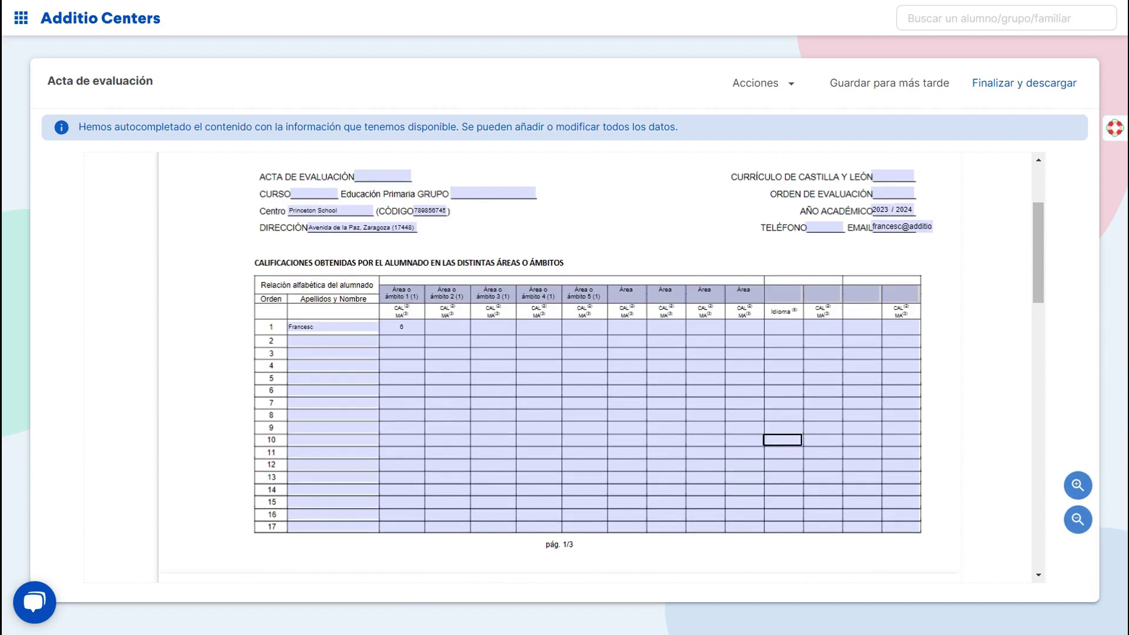
scroll(799, 470, "up", 1)
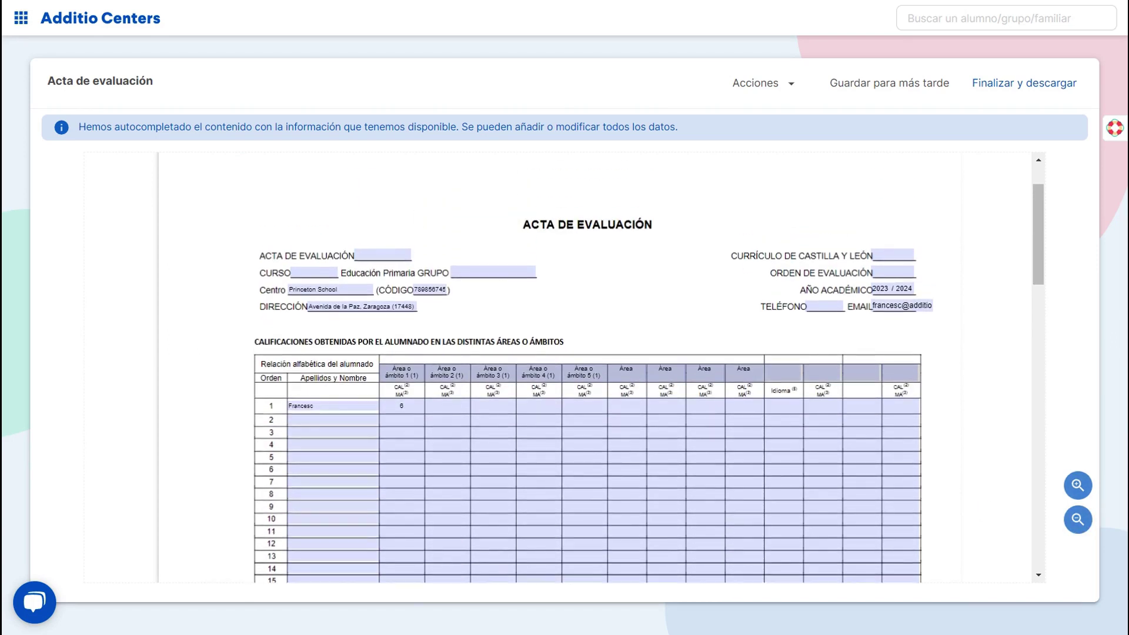
left_click(1077, 486)
left_click(1087, 488)
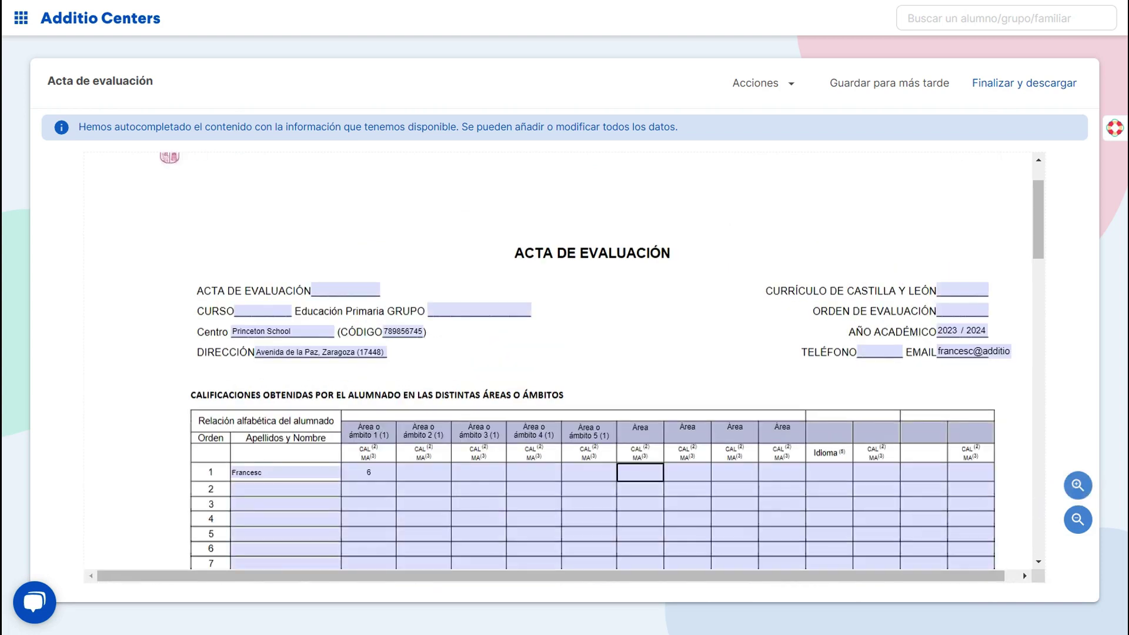
left_click(1072, 530)
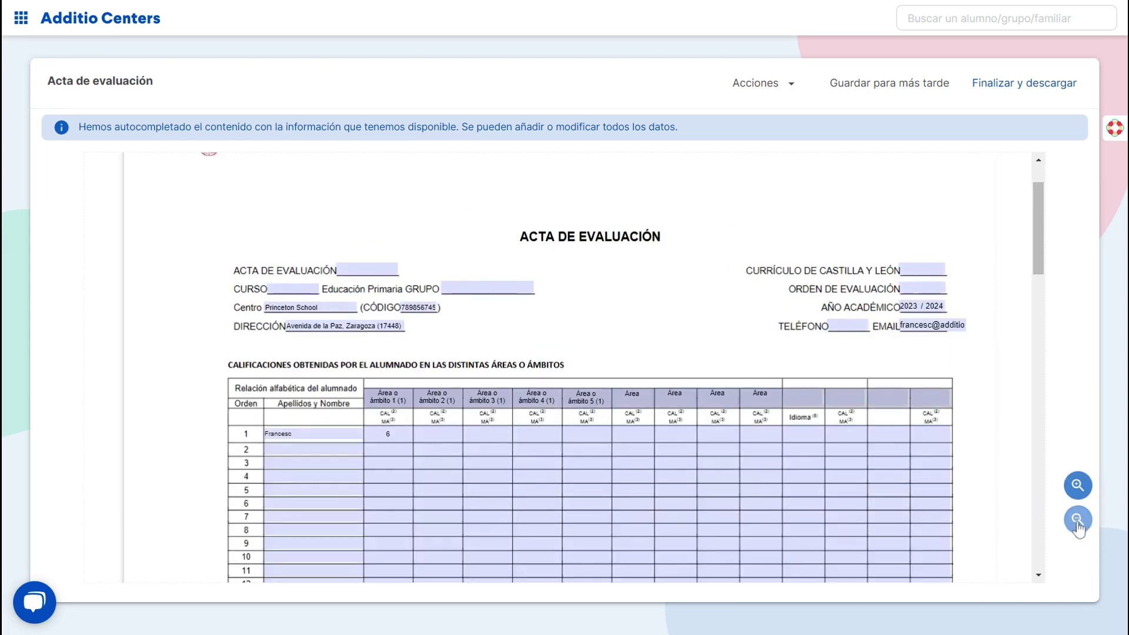
left_click(1075, 526)
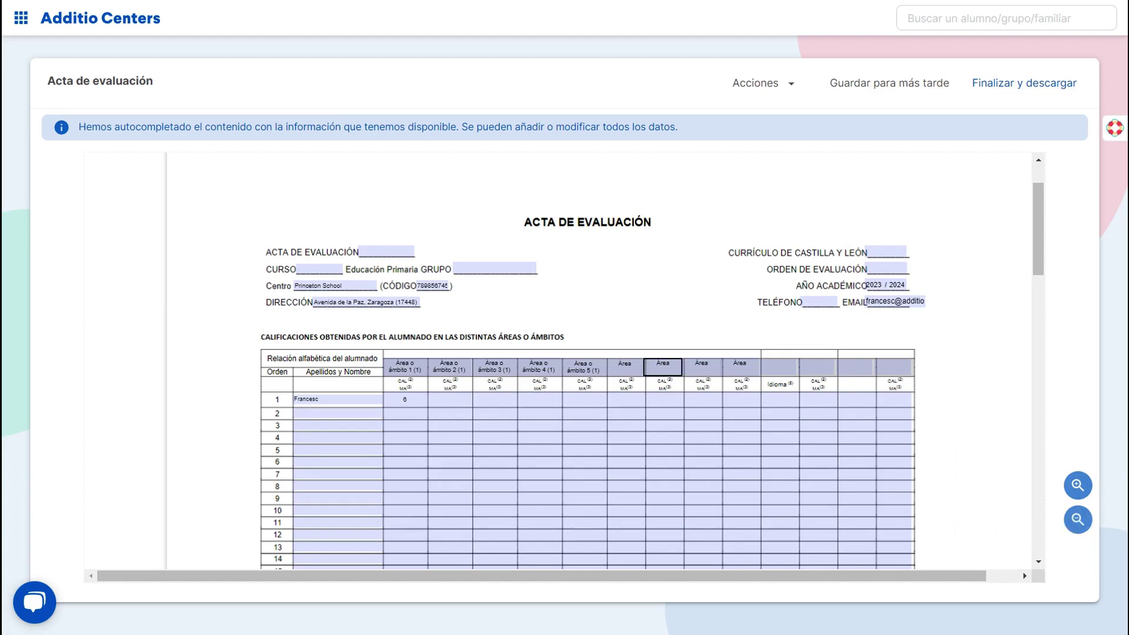
Step: Finalize the Acta de evaluación, confirm the background processing, and download the completed document
scroll(779, 294, "up", 1)
scroll(779, 294, "up", 1)
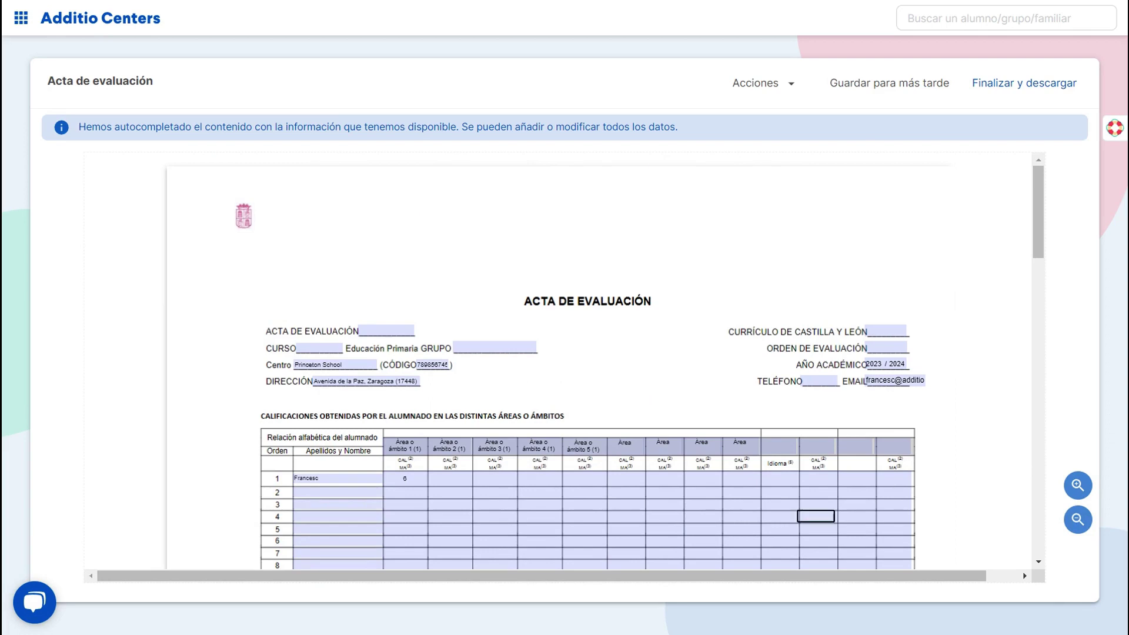
left_click(1039, 91)
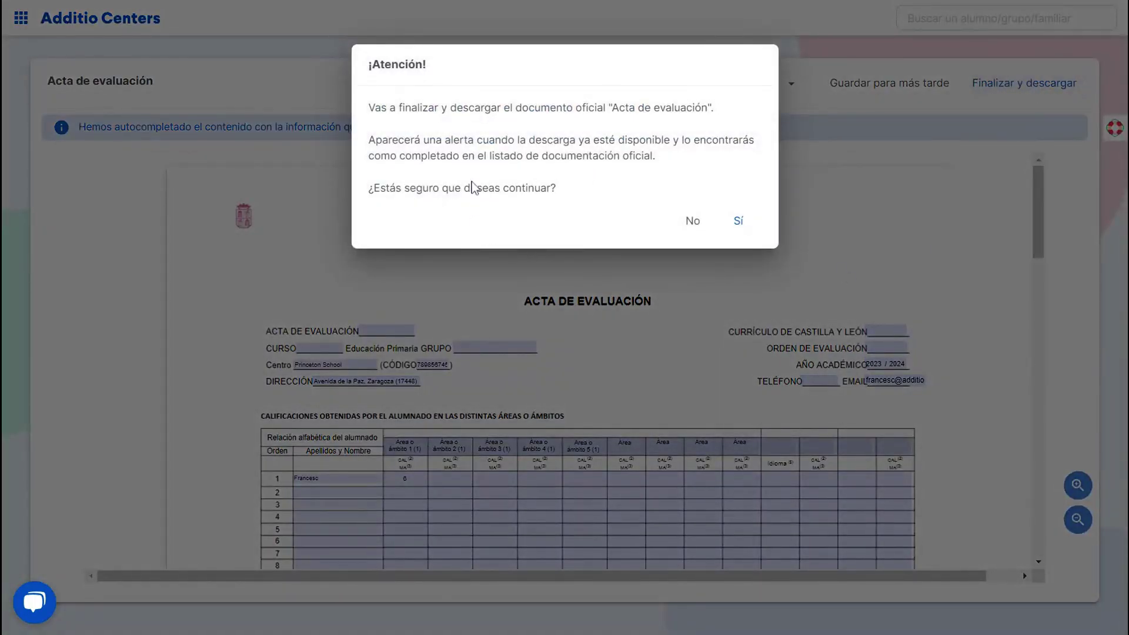
left_click(739, 224)
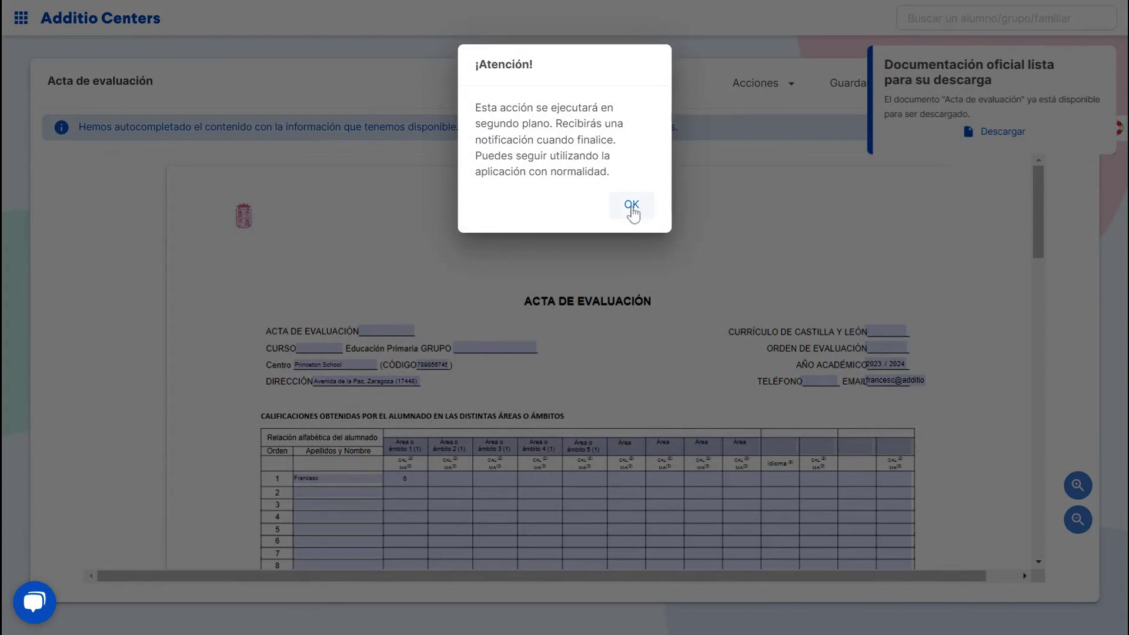
left_click(630, 205)
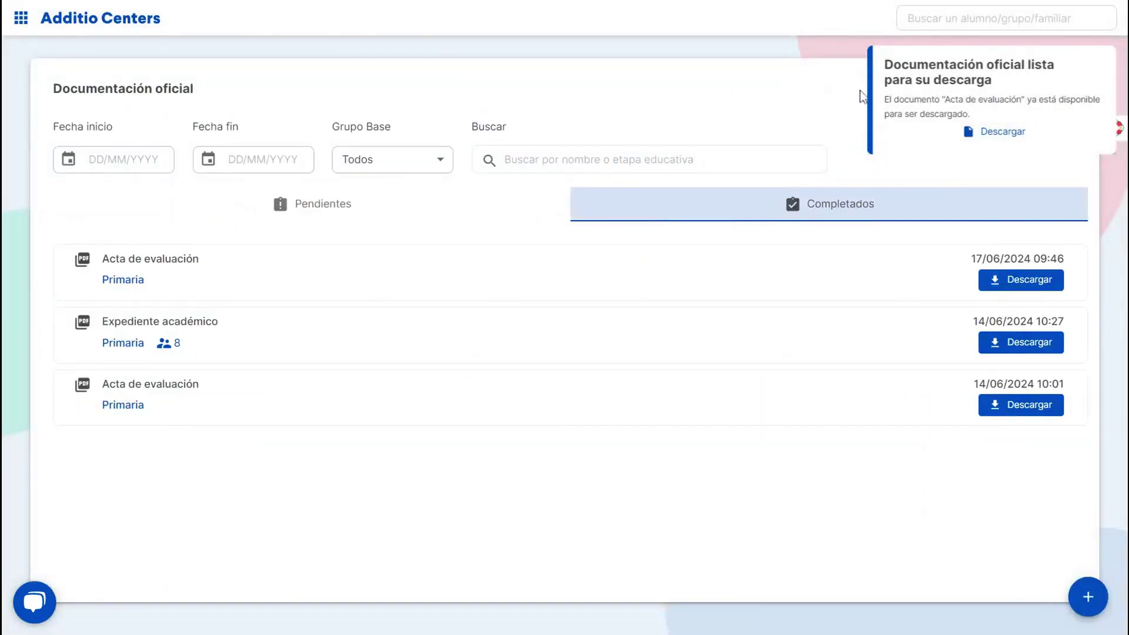
left_click(1011, 134)
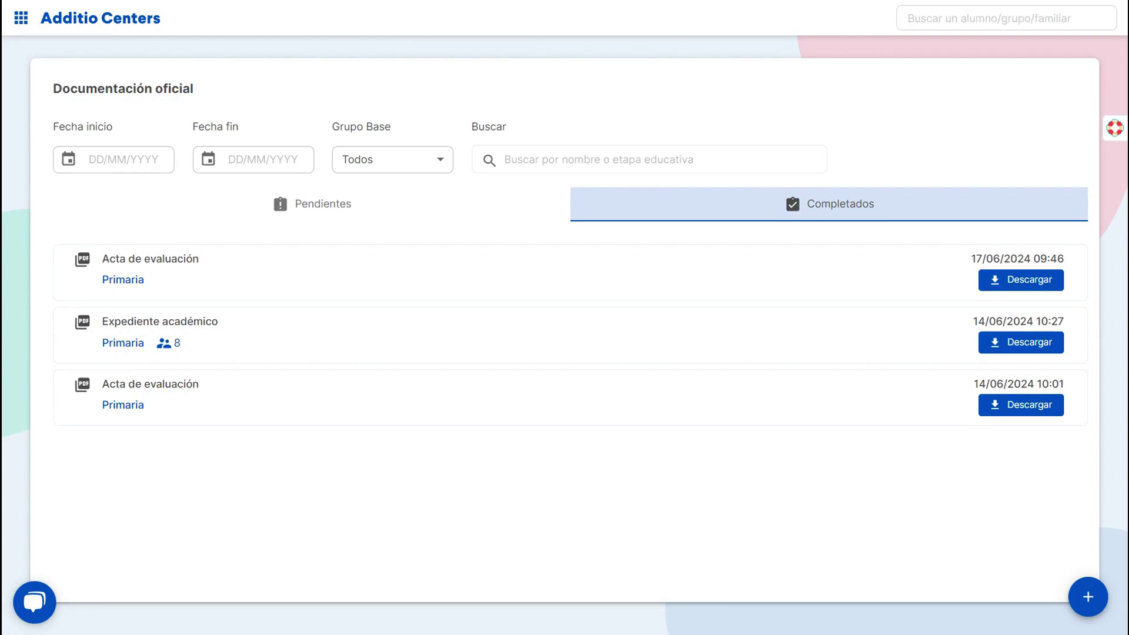
Step: Start a new official document for España, Castilla y León, Primaria, and choose Expediente académico
left_click(1089, 598)
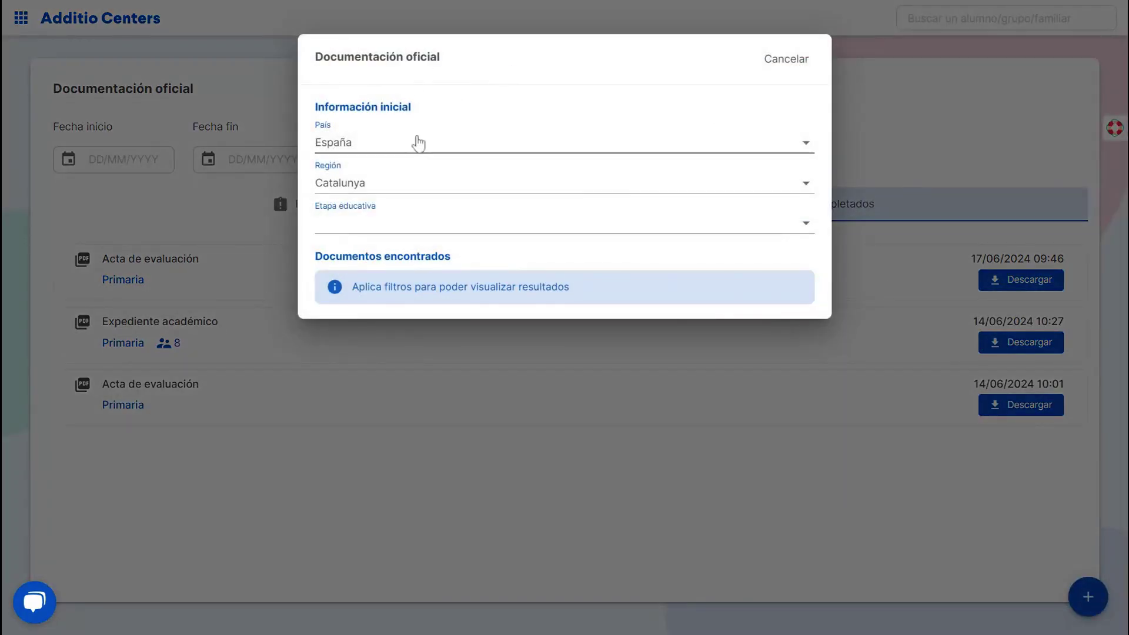
left_click(374, 182)
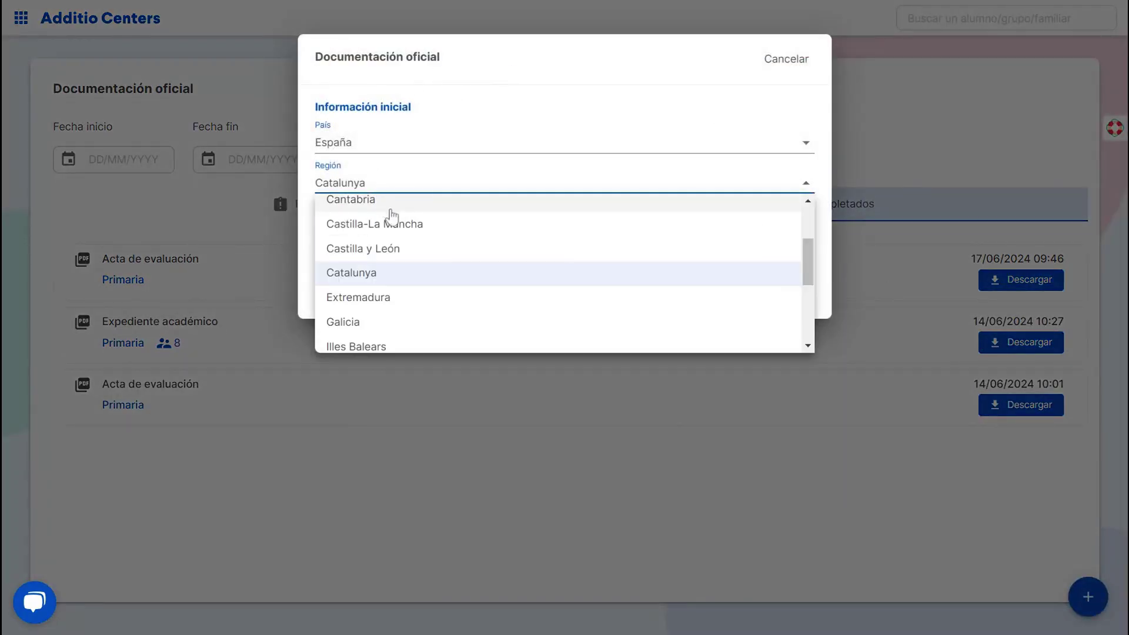
left_click(411, 253)
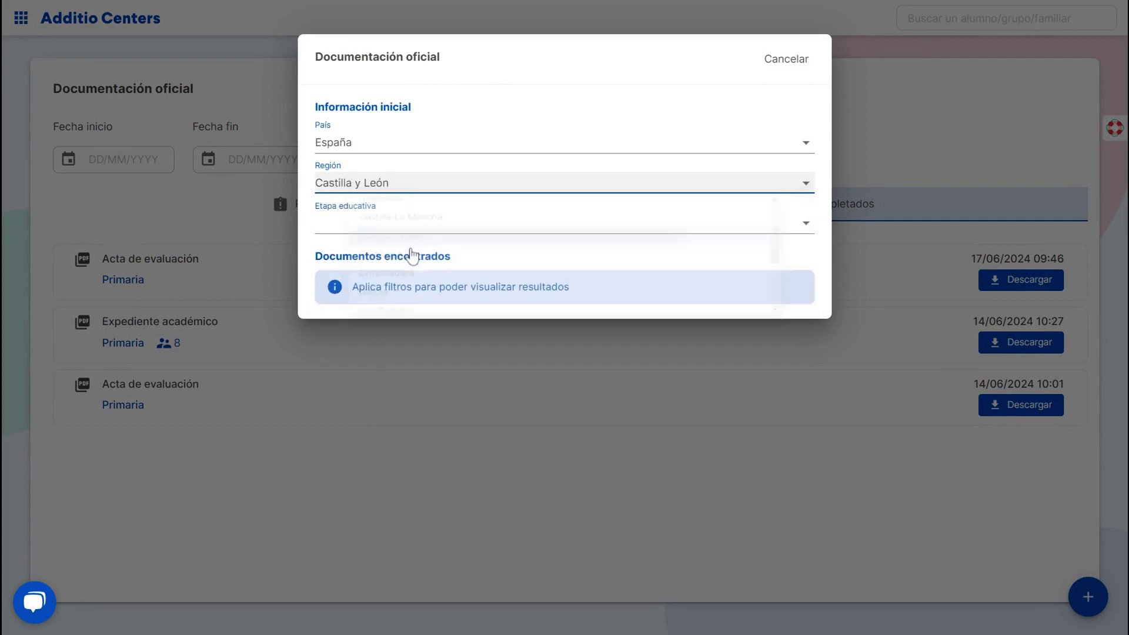
left_click(391, 252)
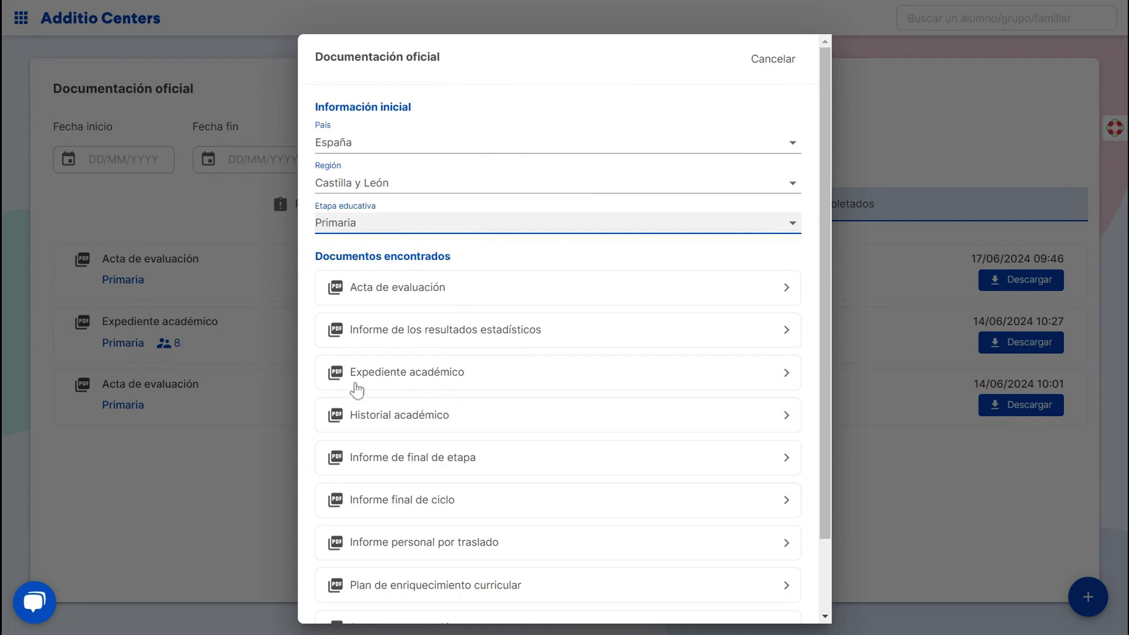
left_click(700, 382)
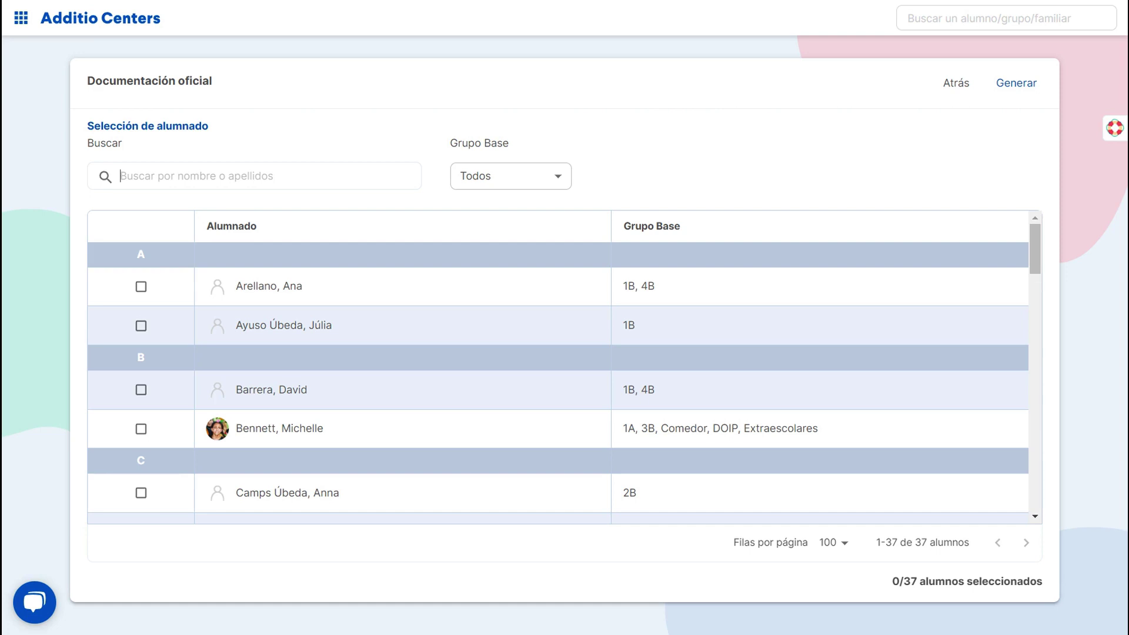
Step: Search the student selection list by a first name and clear the search
type("ana")
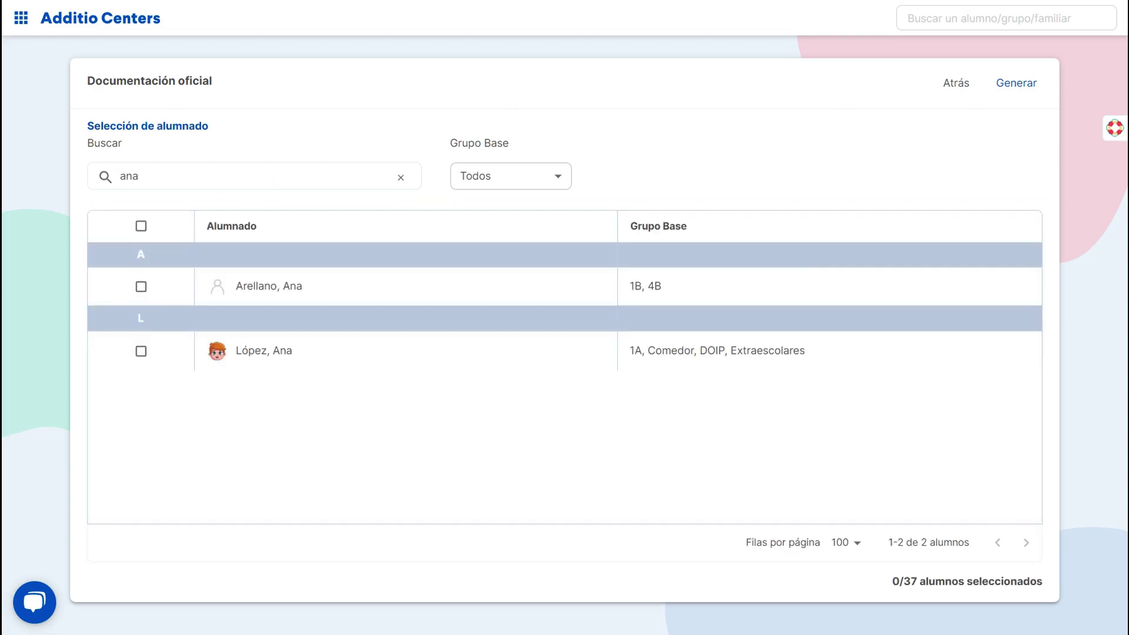
key("BackSpace")
key("BackSpace")
key("BackSpace")
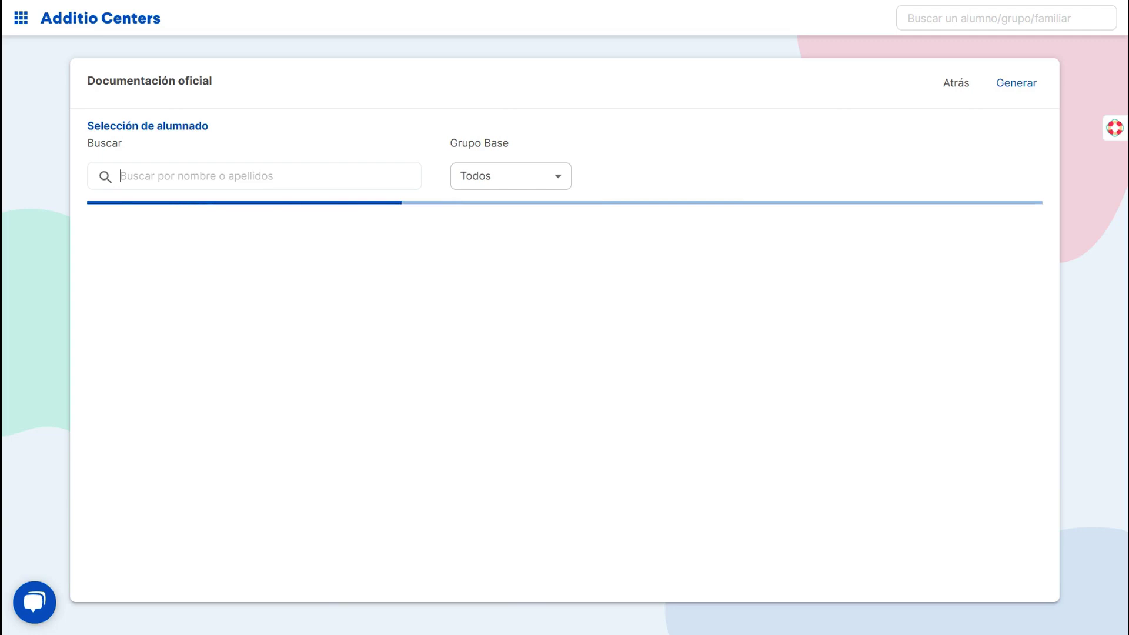
Step: Filter the student list to Grupo Base 1A and select all of its students
left_click(550, 183)
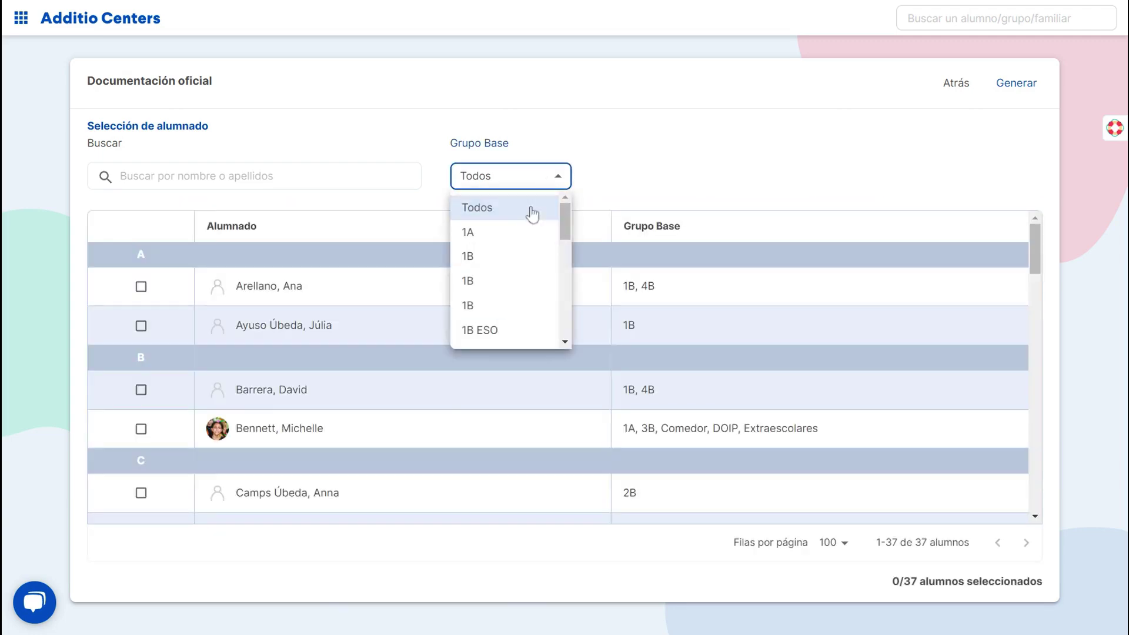
left_click(479, 235)
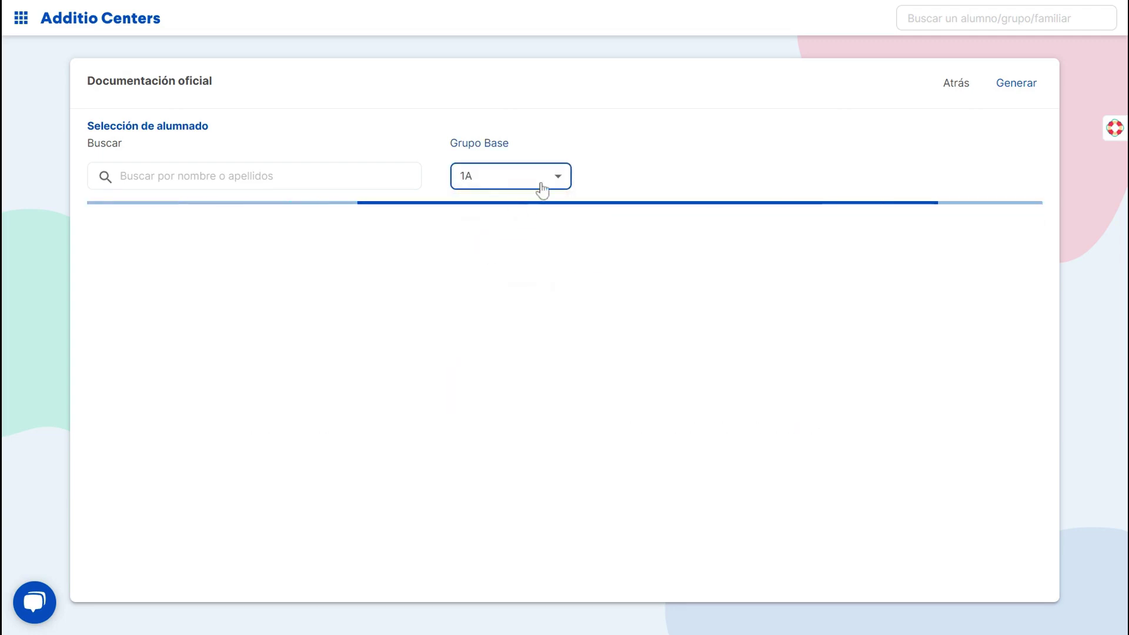
left_click(140, 227)
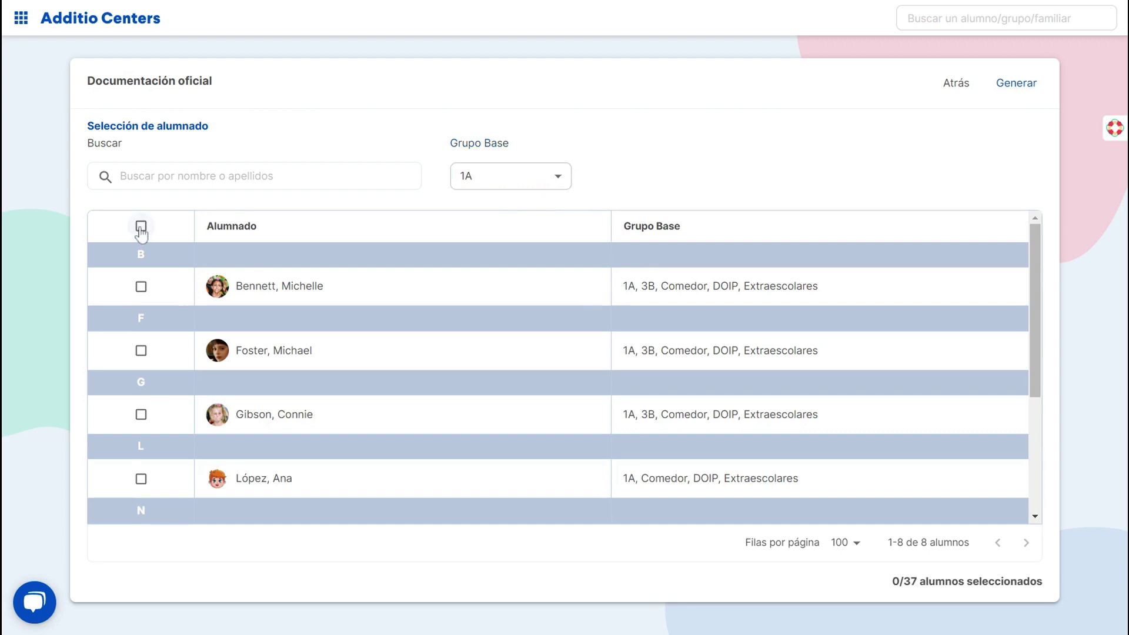
left_click(140, 227)
left_click(141, 227)
left_click(141, 227)
left_click(140, 350)
left_click(142, 414)
left_click(141, 286)
left_click(141, 227)
scroll(372, 354, "down", 1)
scroll(371, 354, "down", 4)
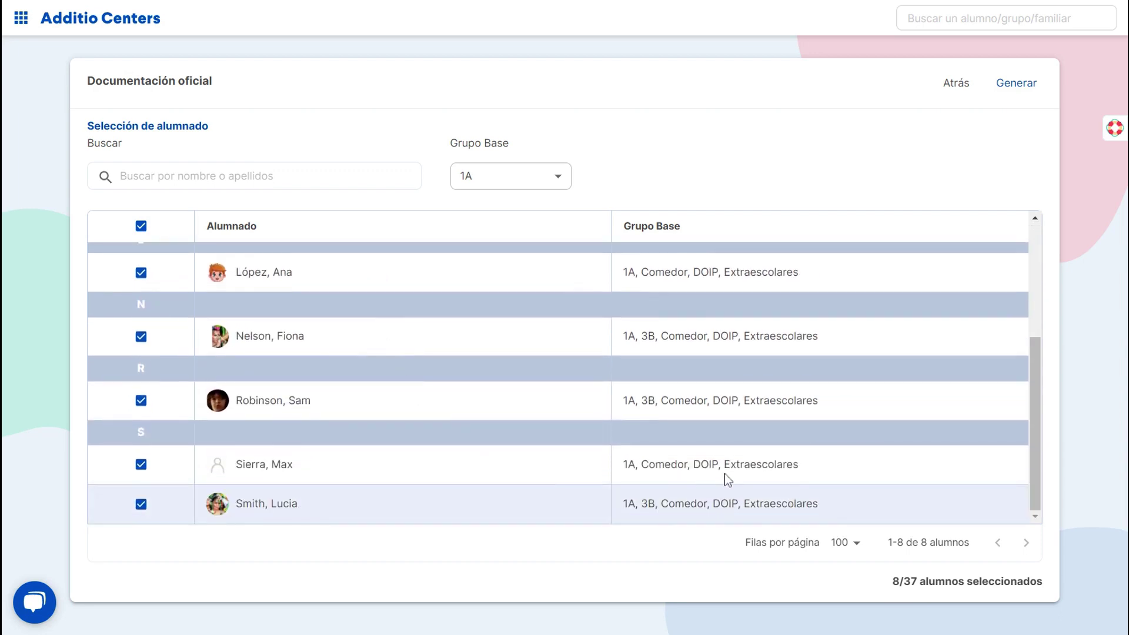
scroll(612, 468, "up", 5)
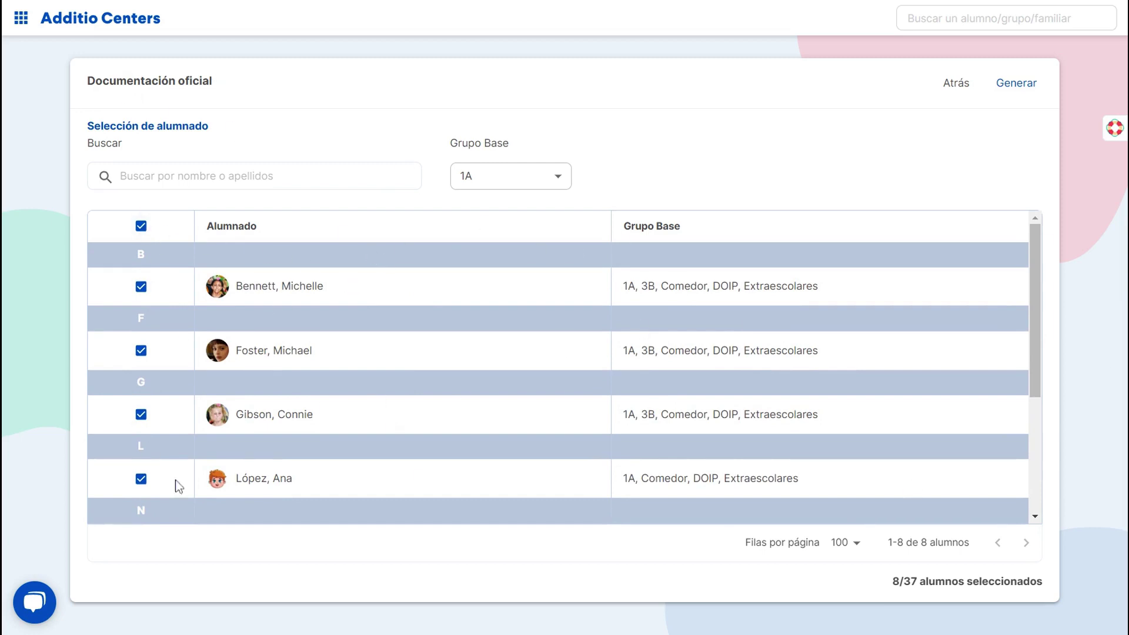
Step: Generate the Expediente académico for the selected students, checking the listed names before confirming
left_click(1012, 92)
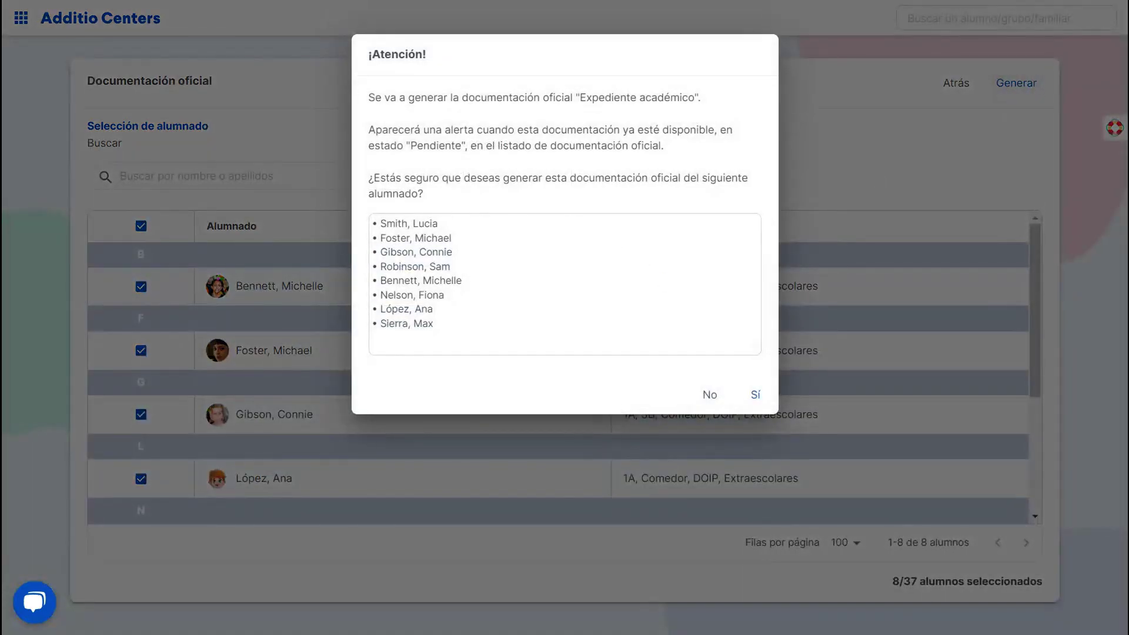
left_click_drag(456, 327, 378, 224)
left_click(378, 223)
left_click(753, 401)
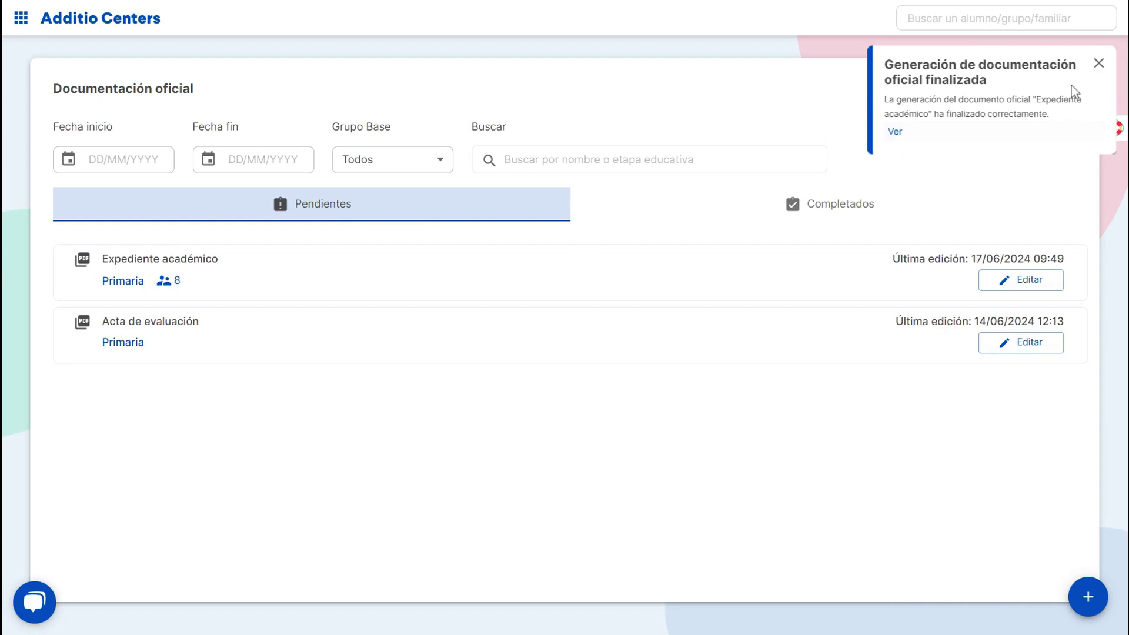
Step: Open the pending Expediente académico for editing, dismiss the notification, and look over the first student's record
left_click(318, 209)
left_click(1033, 292)
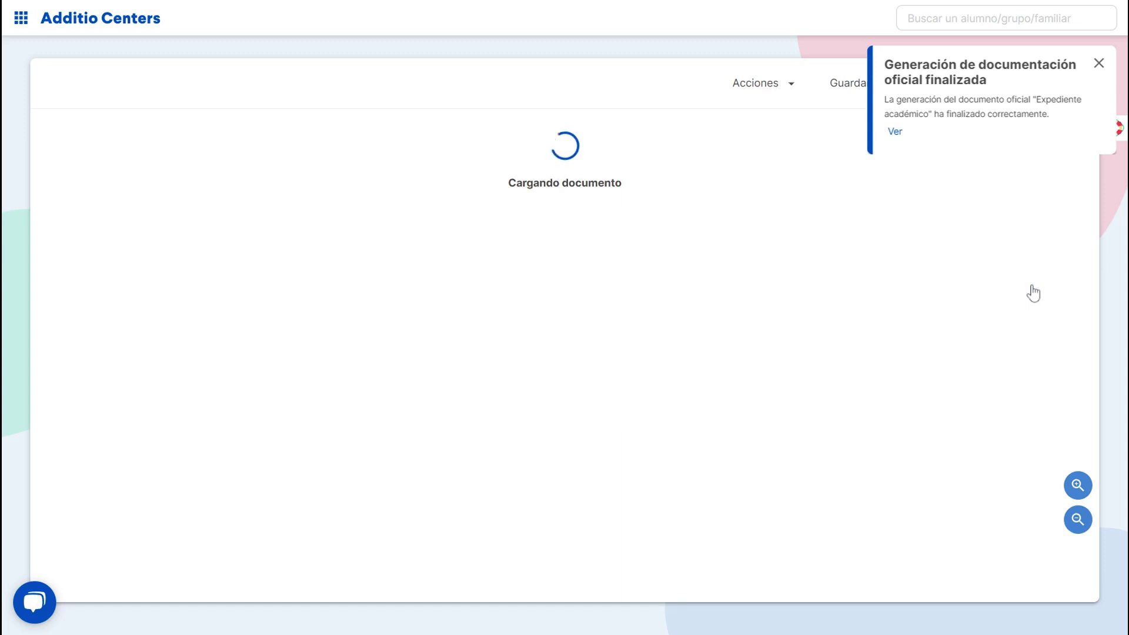
left_click(1099, 62)
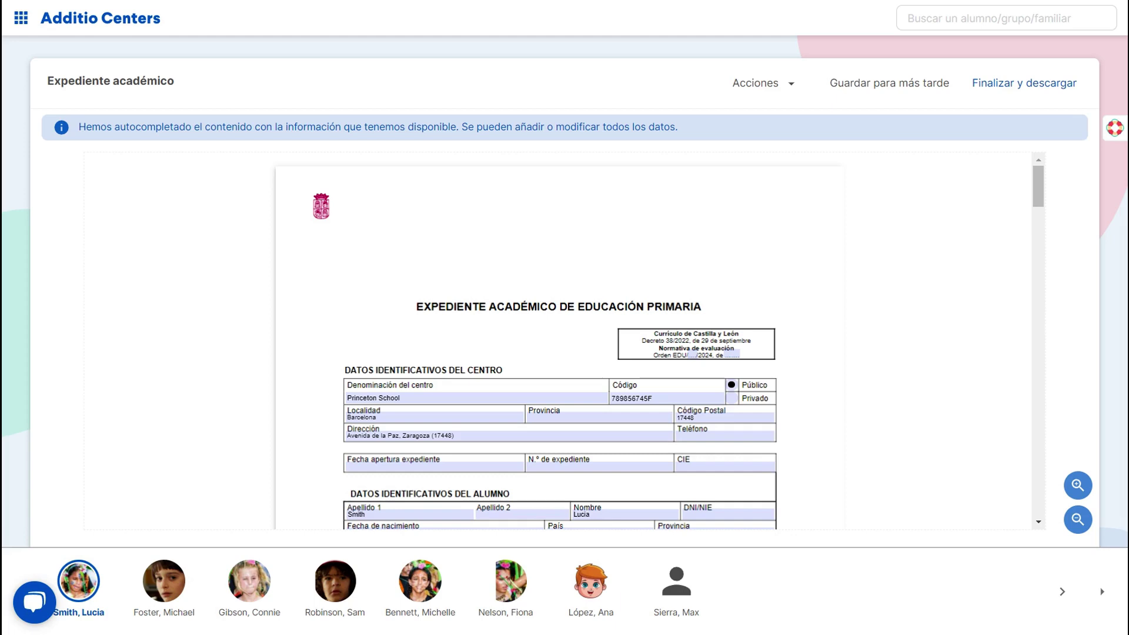
scroll(285, 304, "down", 3)
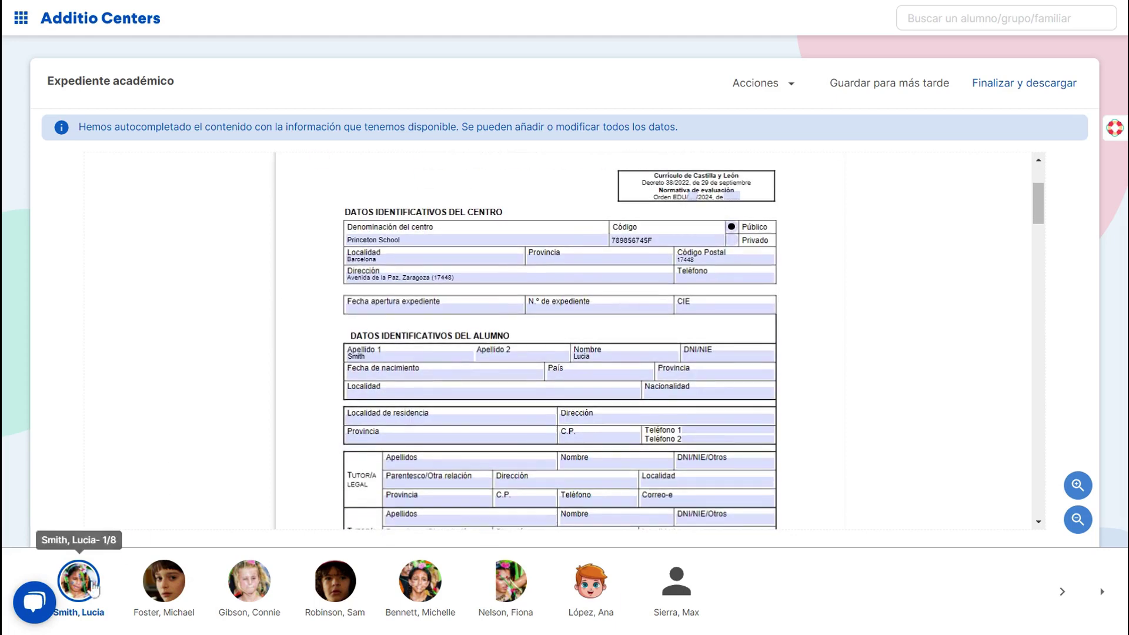
Step: Browse back and forth through the students' Expediente académico records, finishing on the third student's record
left_click(172, 584)
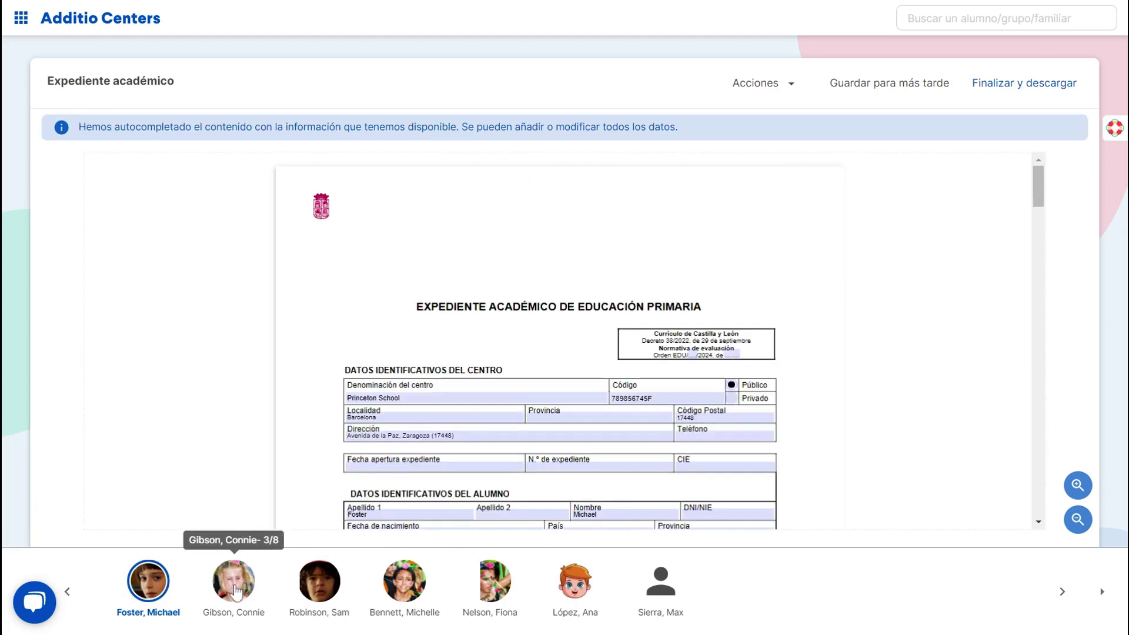
left_click(237, 593)
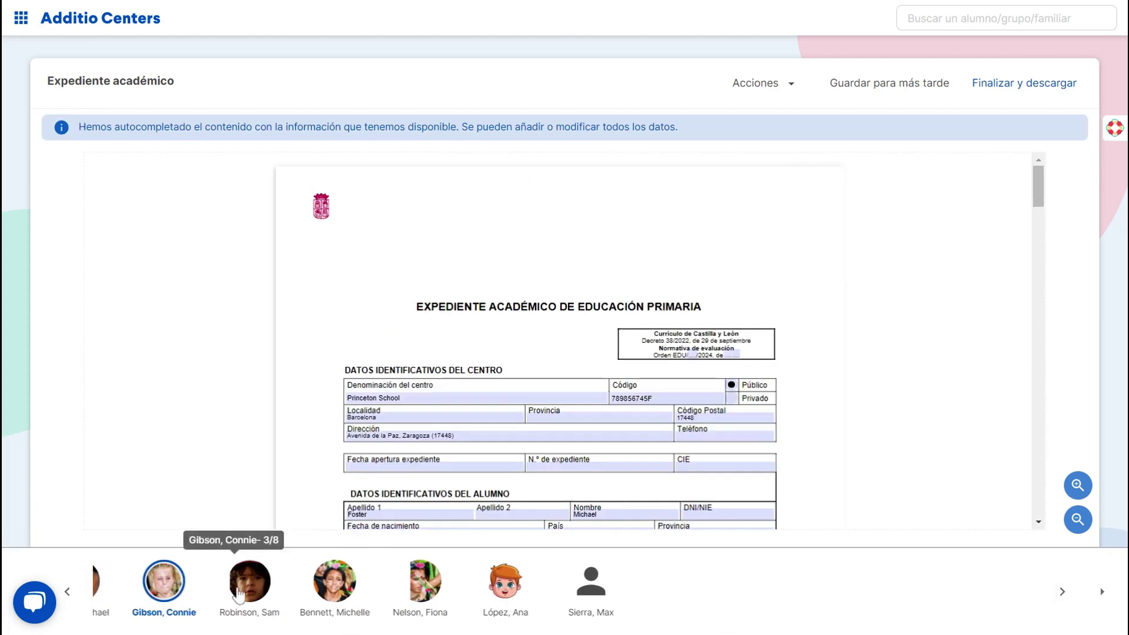
left_click(237, 593)
left_click(75, 598)
left_click(75, 599)
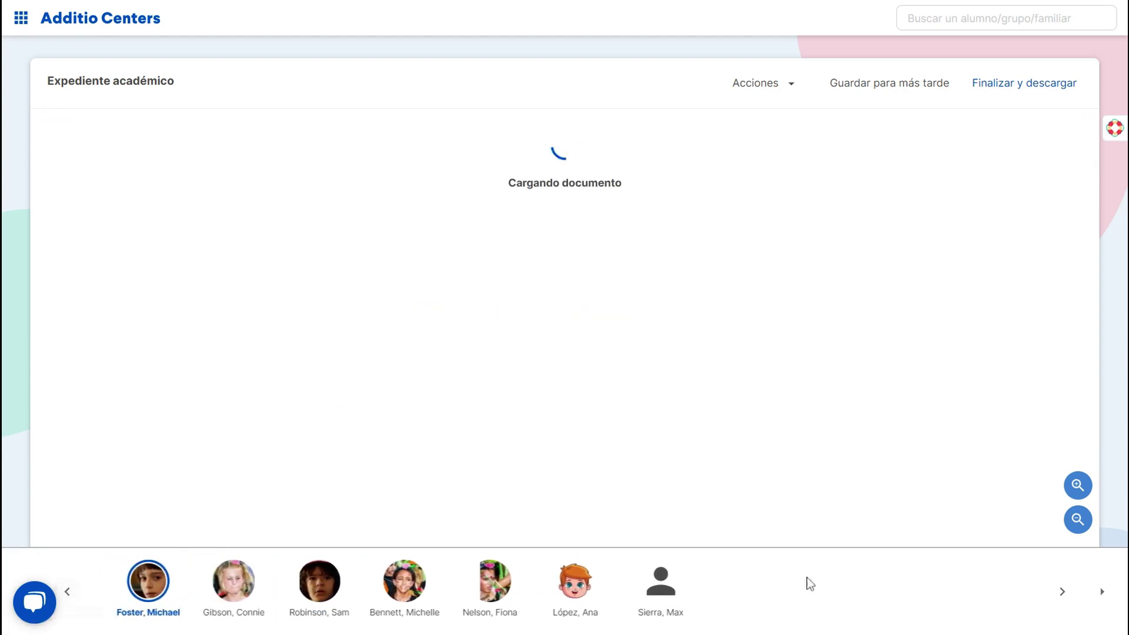
left_click(1064, 594)
left_click(1066, 595)
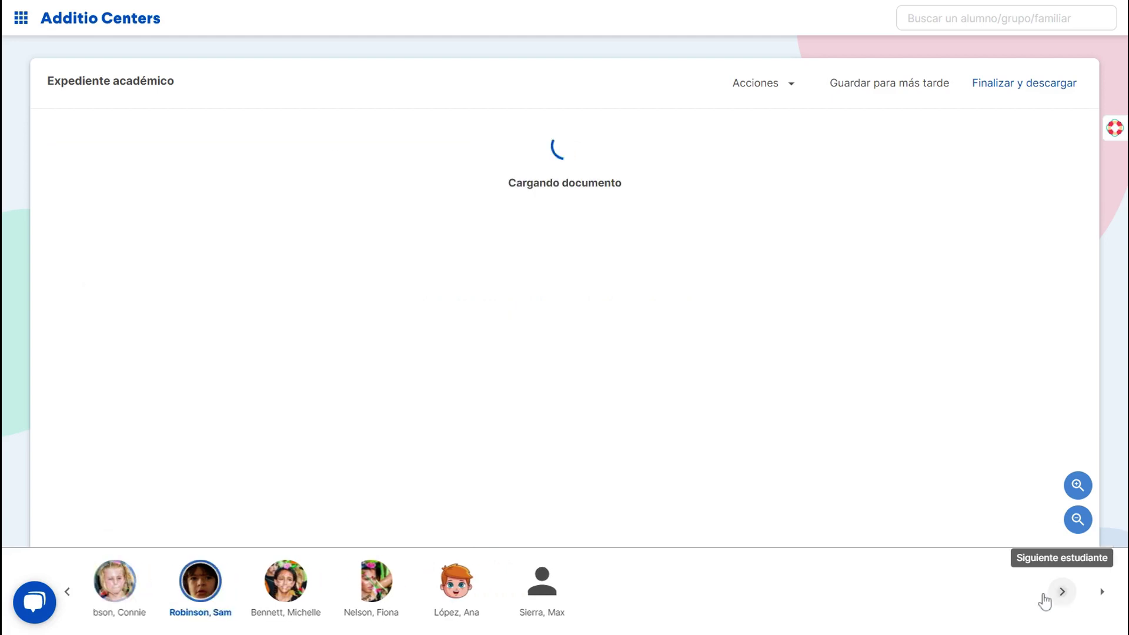
left_click(74, 595)
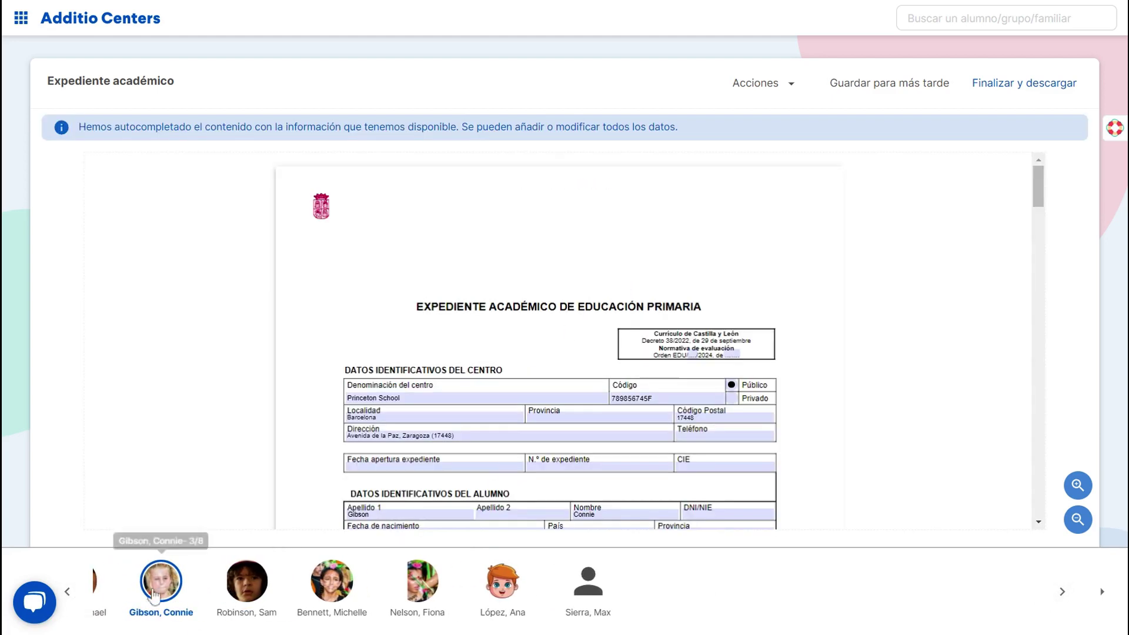
Step: Go through the editable fields of the third student's record, from Denominación del centro to the legal guardian's Apellidos
scroll(874, 254, "down", 2)
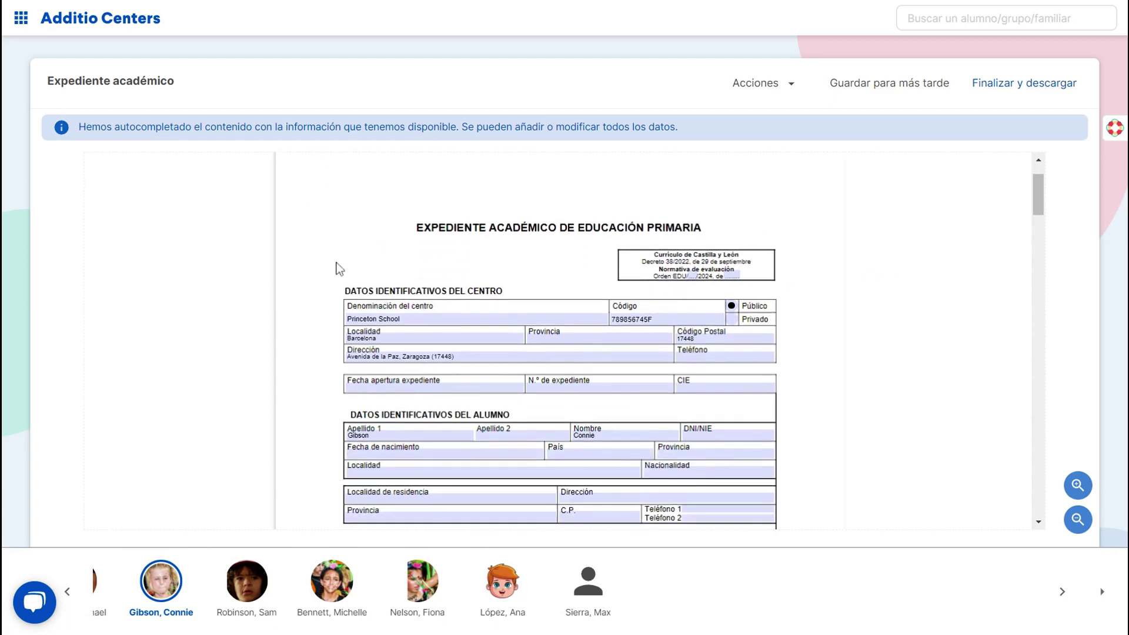
scroll(487, 223, "down", 2)
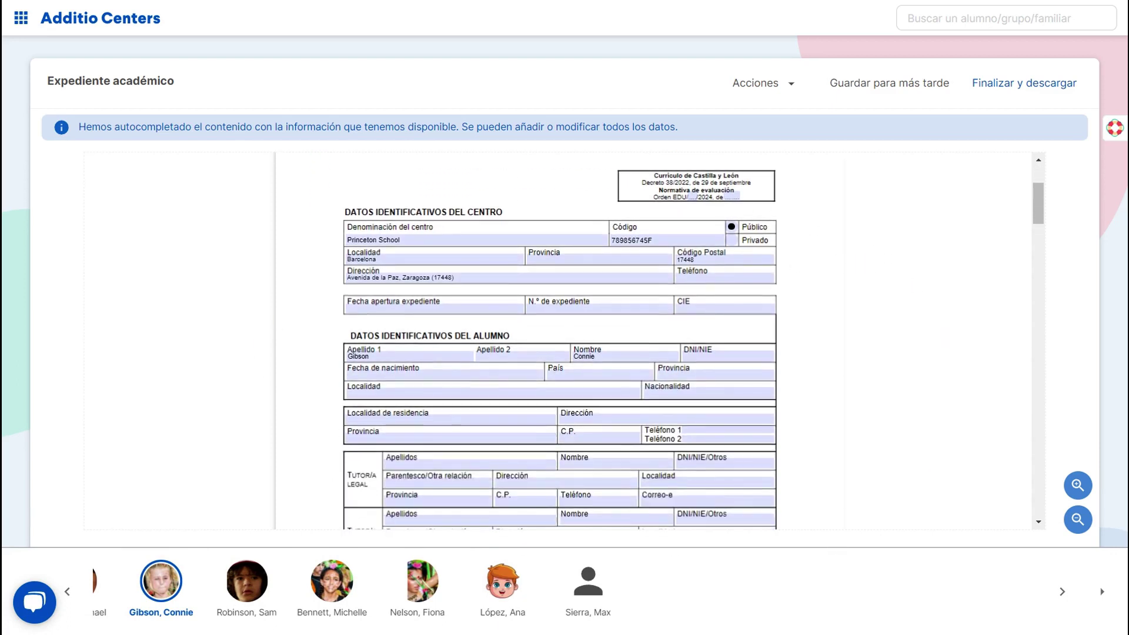
left_click(411, 259)
left_click(411, 239)
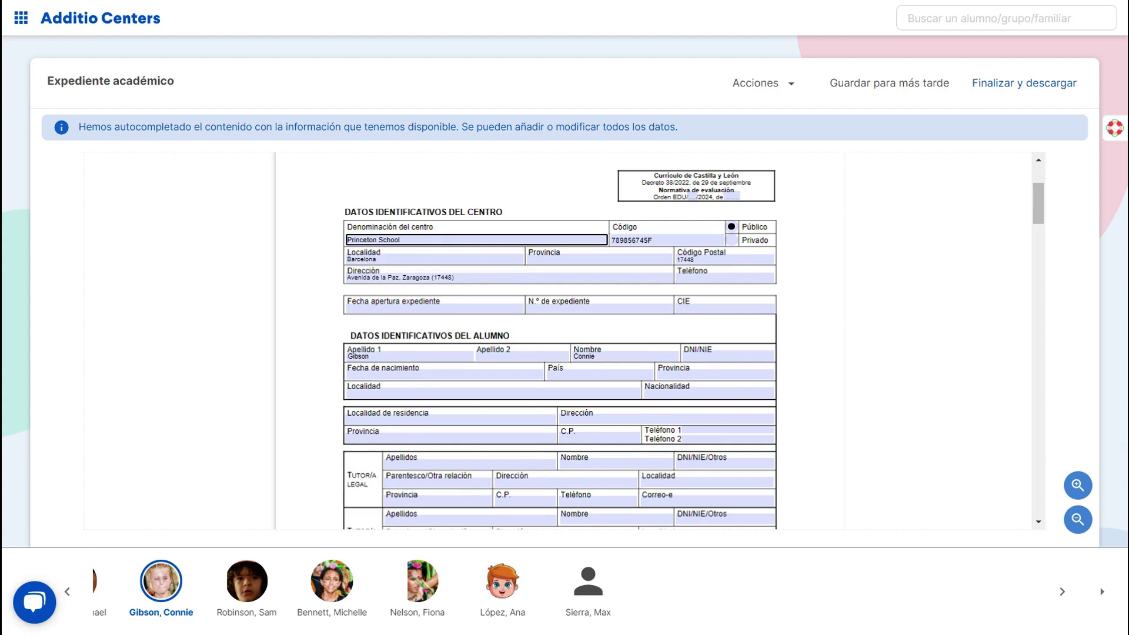
key("Tab")
key("Tab")
key("Tab")
key("Tab")
key("Tab")
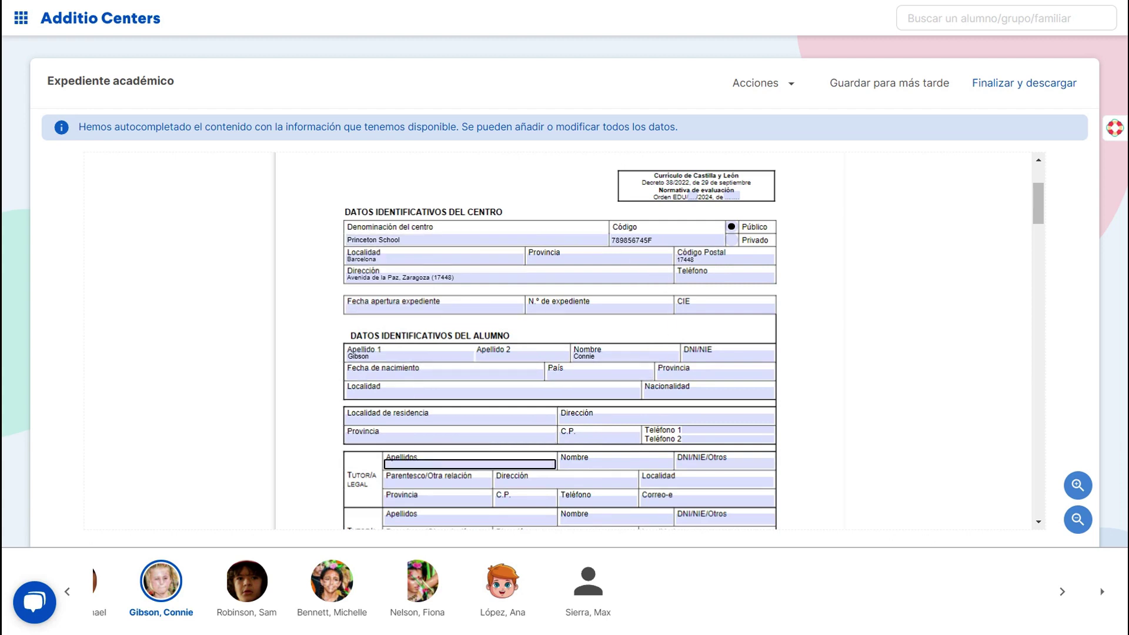
Step: Enter the student's date of birth under Fecha de nacimiento and review the first page of the record
left_click(541, 392)
left_click(444, 375)
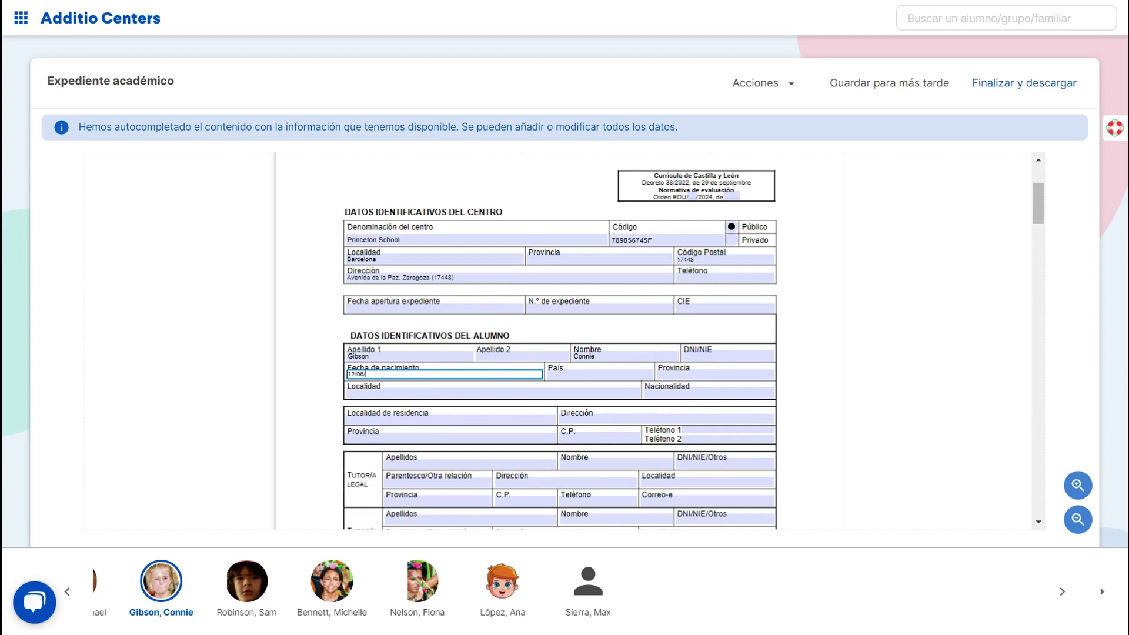
left_click(493, 392)
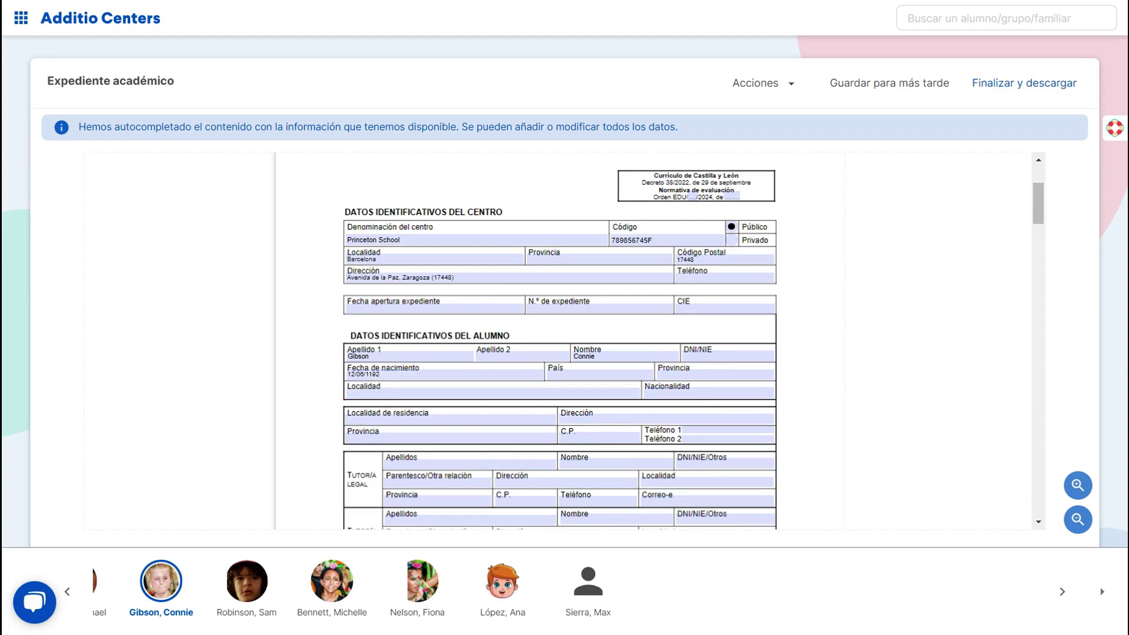
scroll(474, 336, "up", 3)
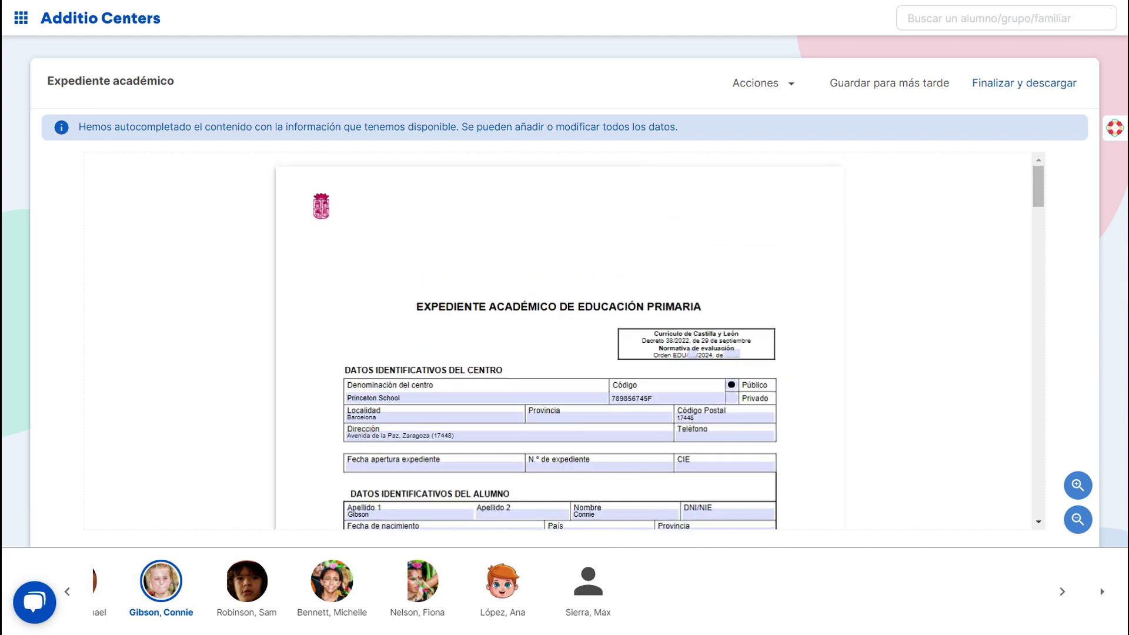
scroll(629, 329, "down", 7)
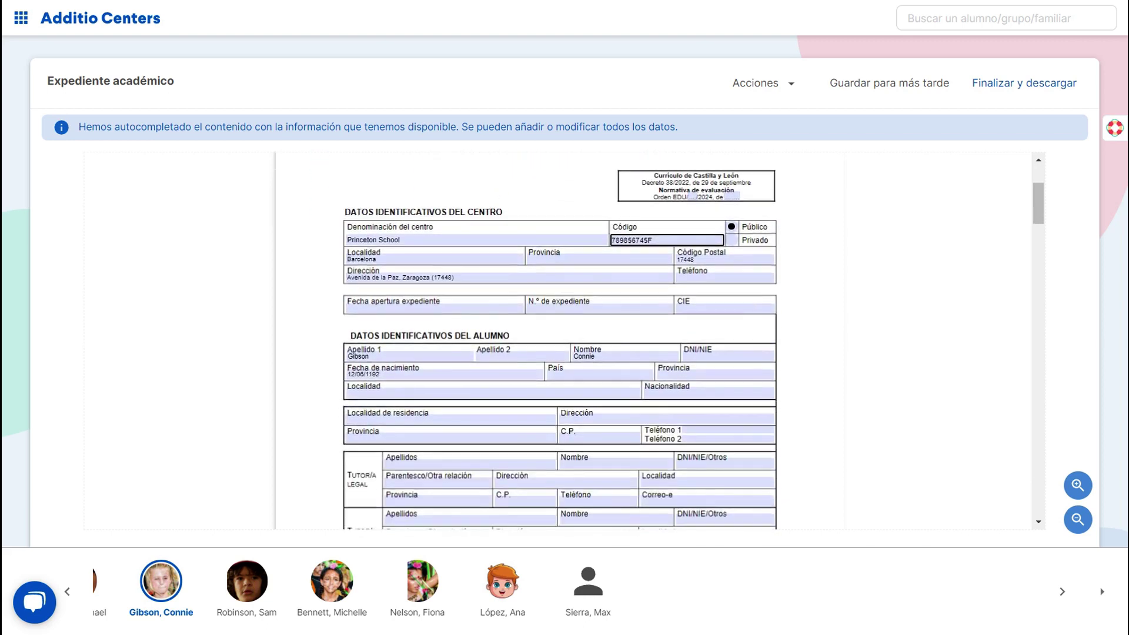
Step: Review the remaining pages of the third student's record, adjusting the zoom, and move on through the following students to the fifth student's record
left_click(602, 435)
scroll(710, 358, "down", 10)
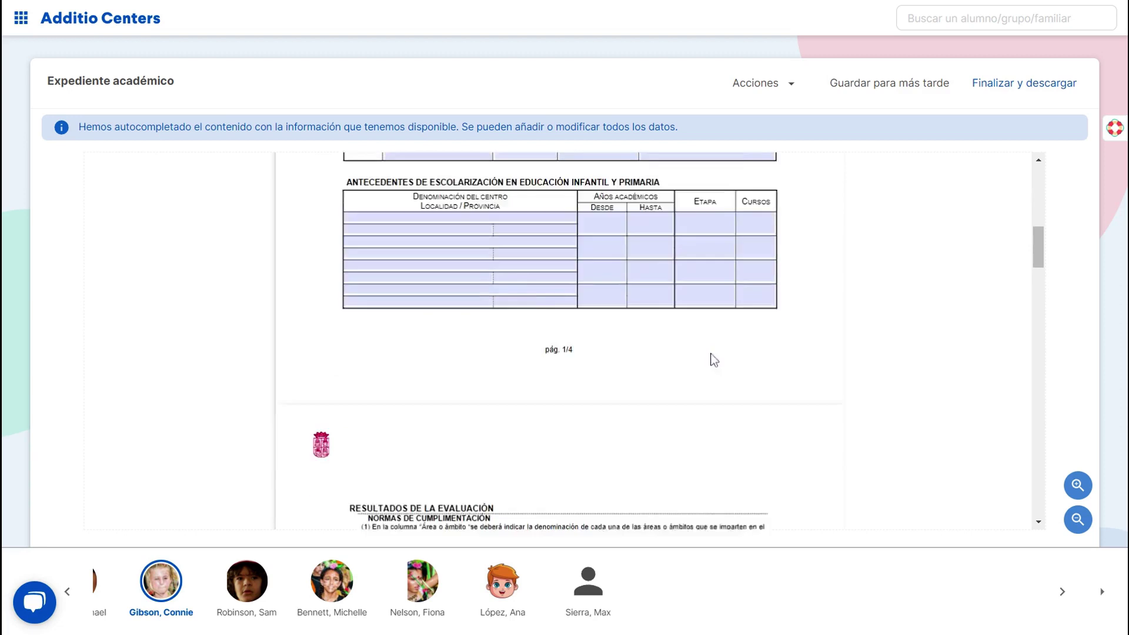
scroll(586, 397, "down", 1)
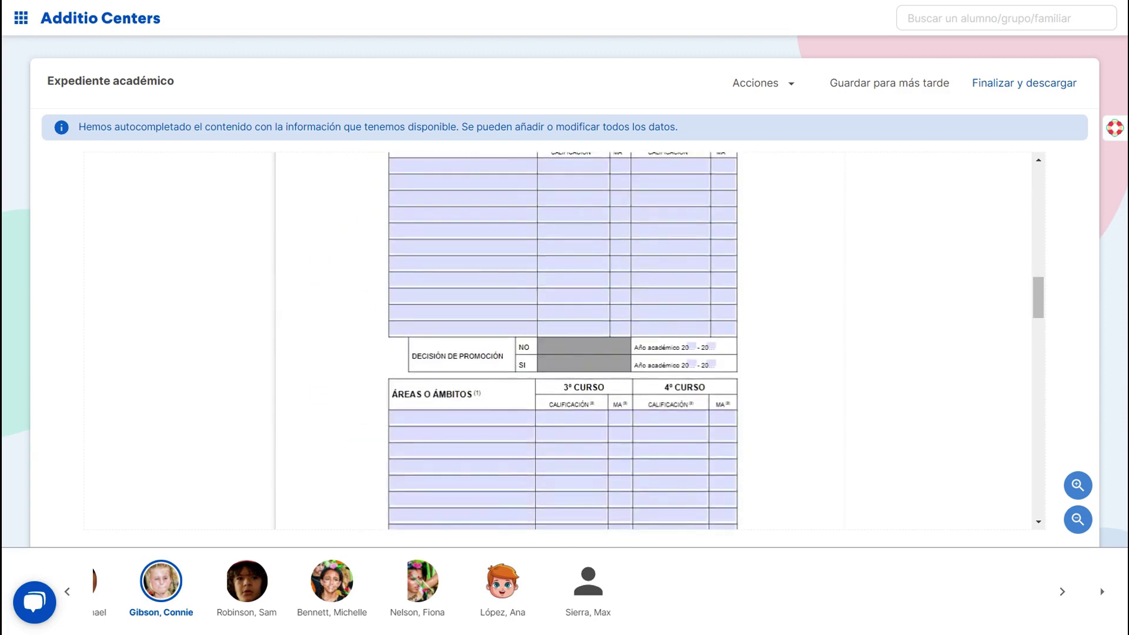
left_click(1079, 488)
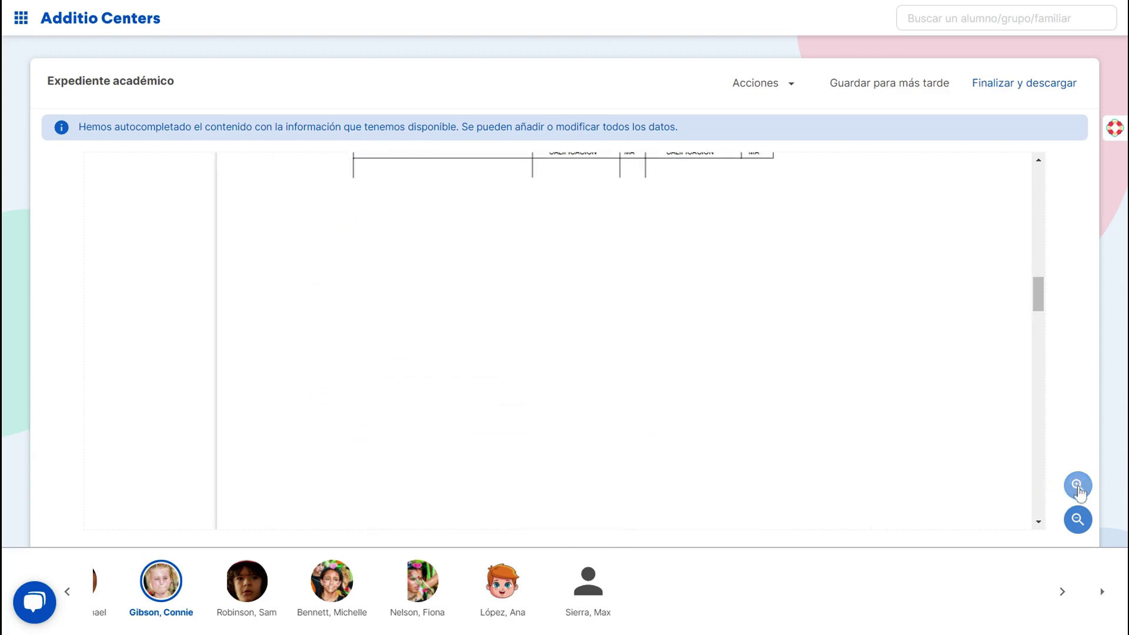
left_click(1079, 519)
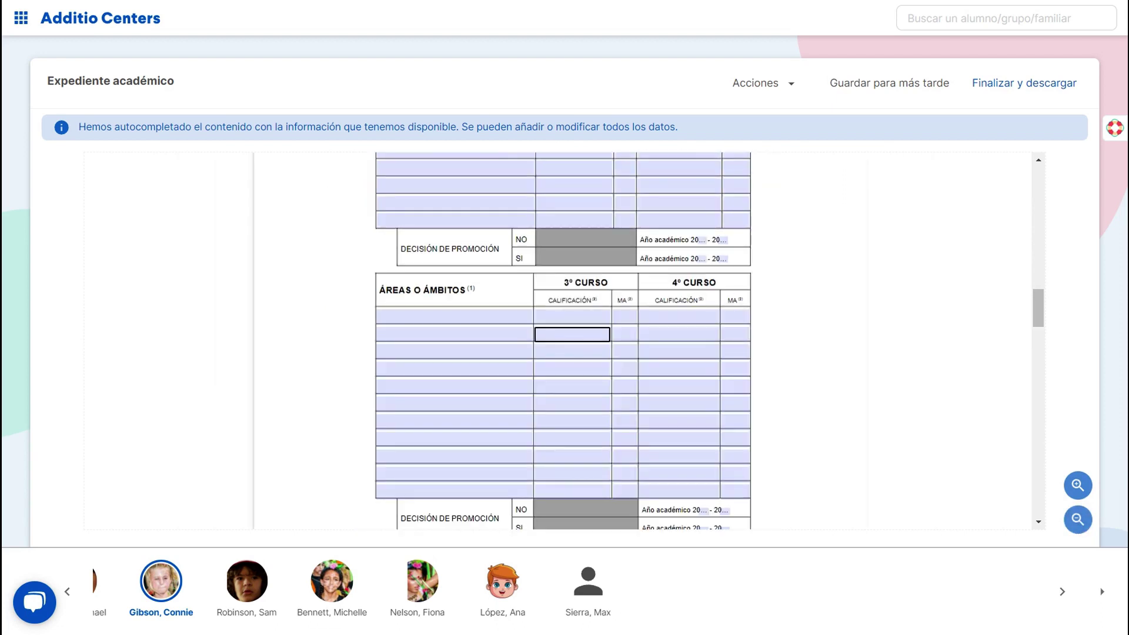
scroll(582, 391, "up", 5)
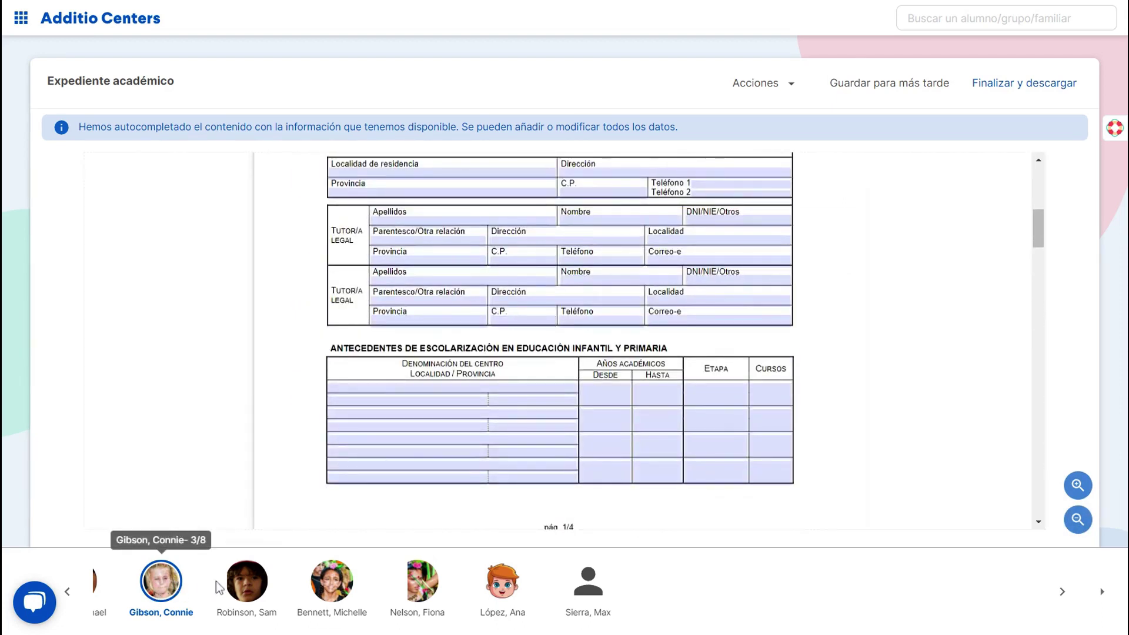
left_click(232, 588)
left_click(253, 583)
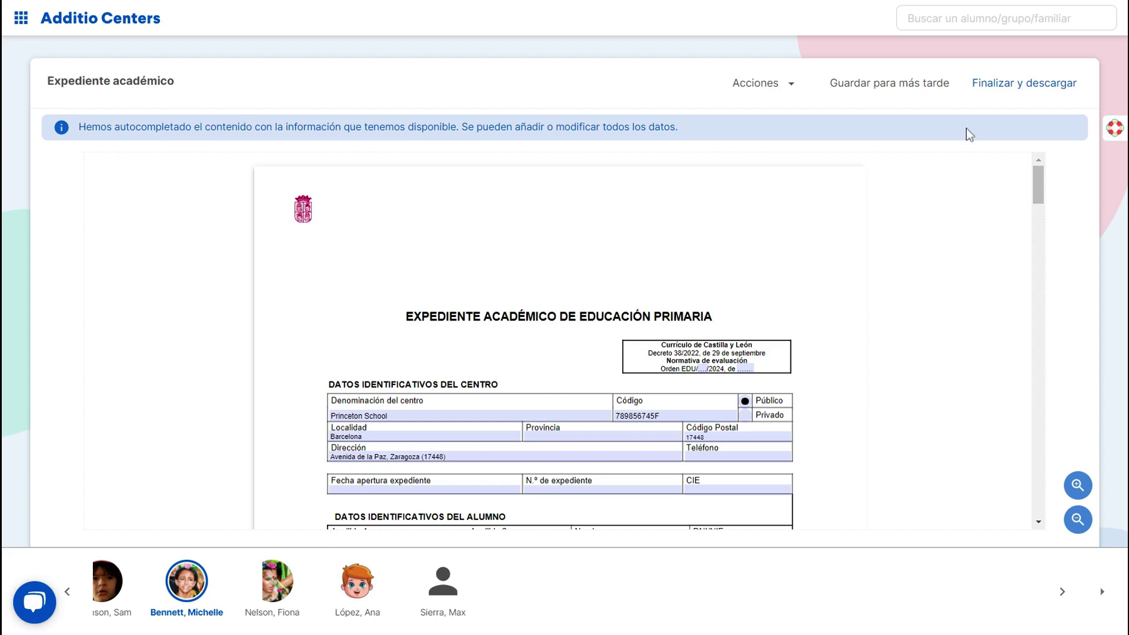
Step: Finalize the Expediente académico for download, confirm the action, and acknowledge the background-processing notice
left_click(1019, 92)
left_click(731, 237)
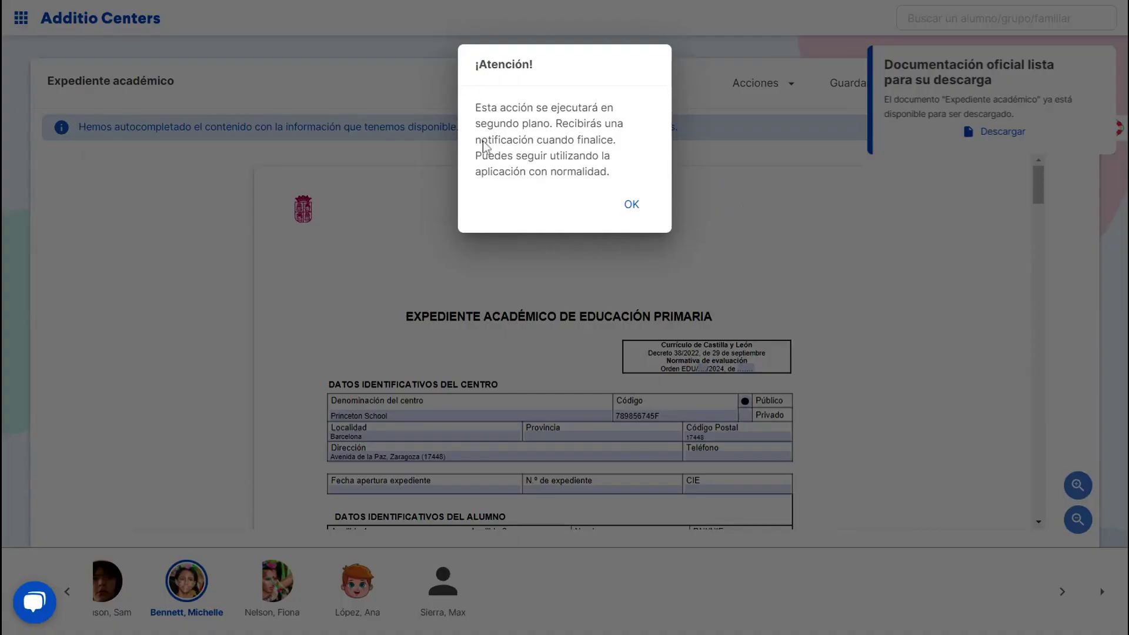
left_click(632, 209)
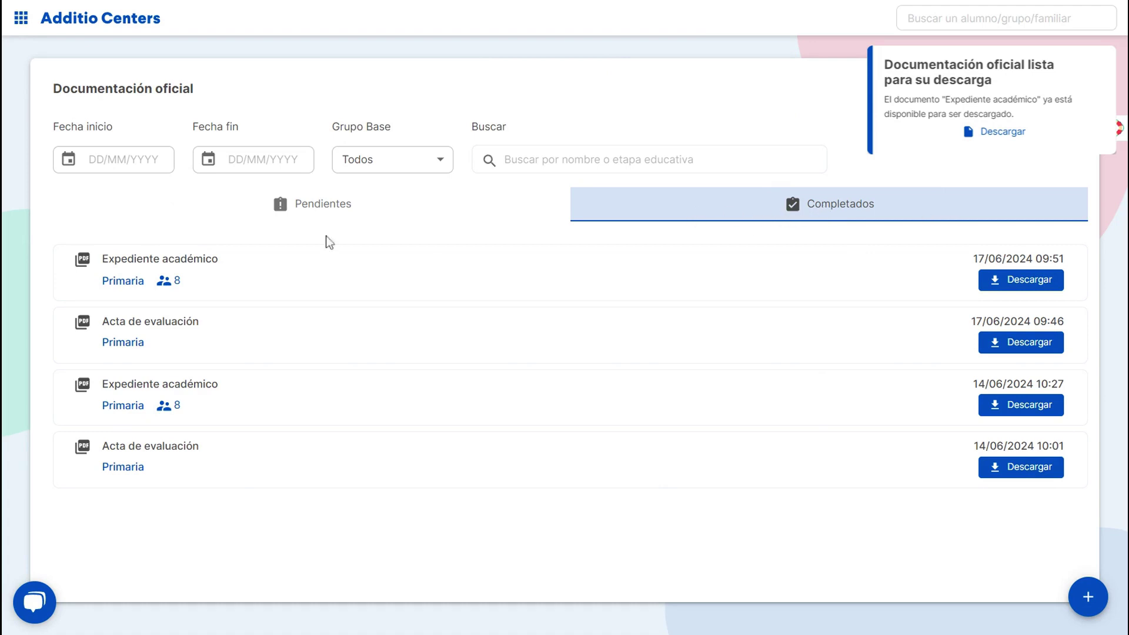
Step: Download the completed Primaria Expediente académico dated 17/06/2024 09:51 and check its entry in the list
left_click_drag(101, 259, 222, 260)
left_click(225, 259)
left_click(1017, 283)
double_click(167, 285)
Step: View the official documentation history in the academic record of Secundaria group 1A's first student, and close the student's file without saving
left_click(21, 18)
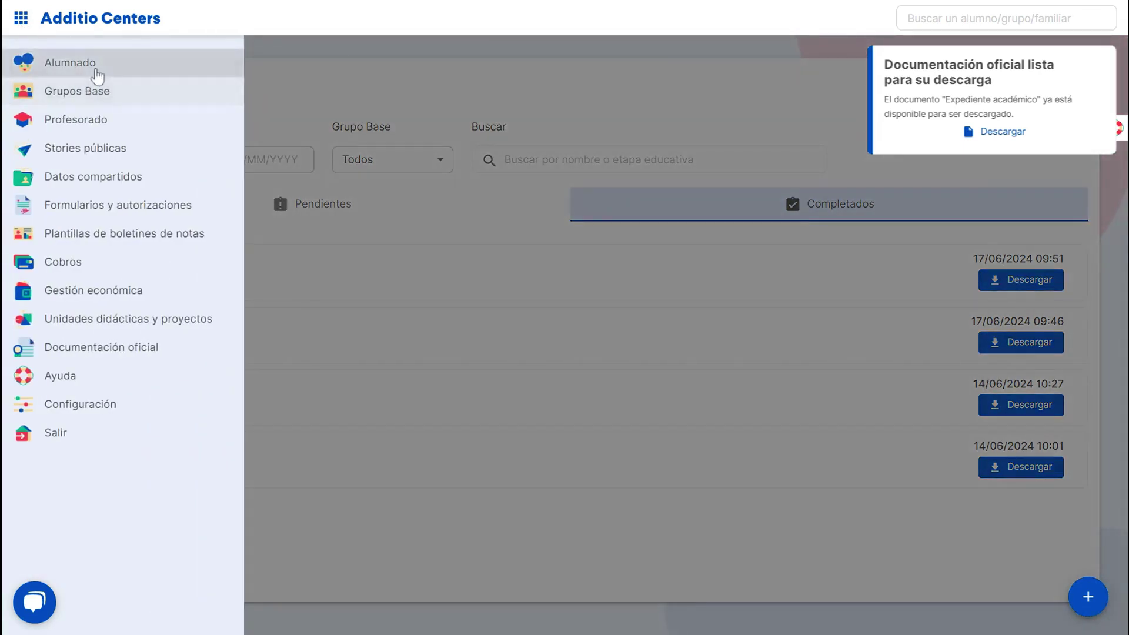
left_click(95, 93)
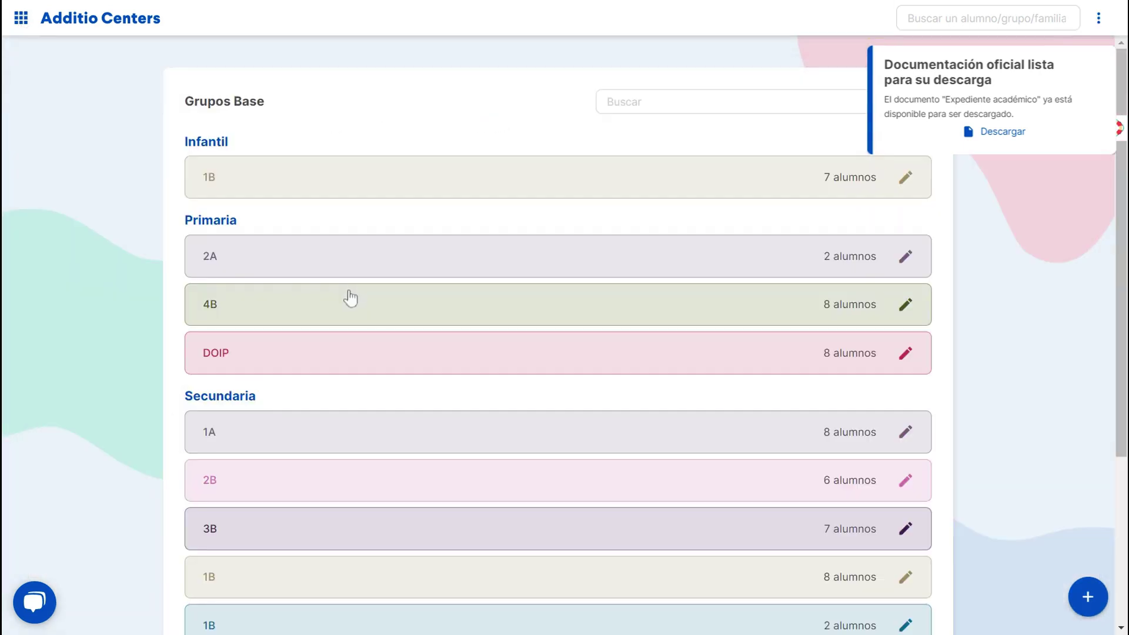
left_click(252, 444)
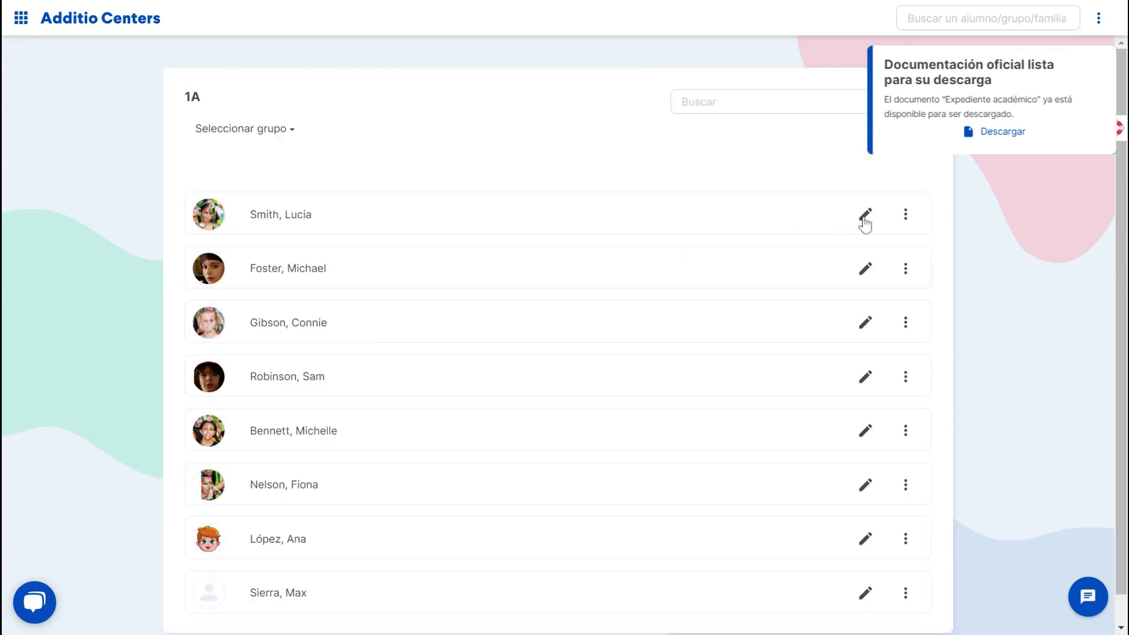
left_click(864, 216)
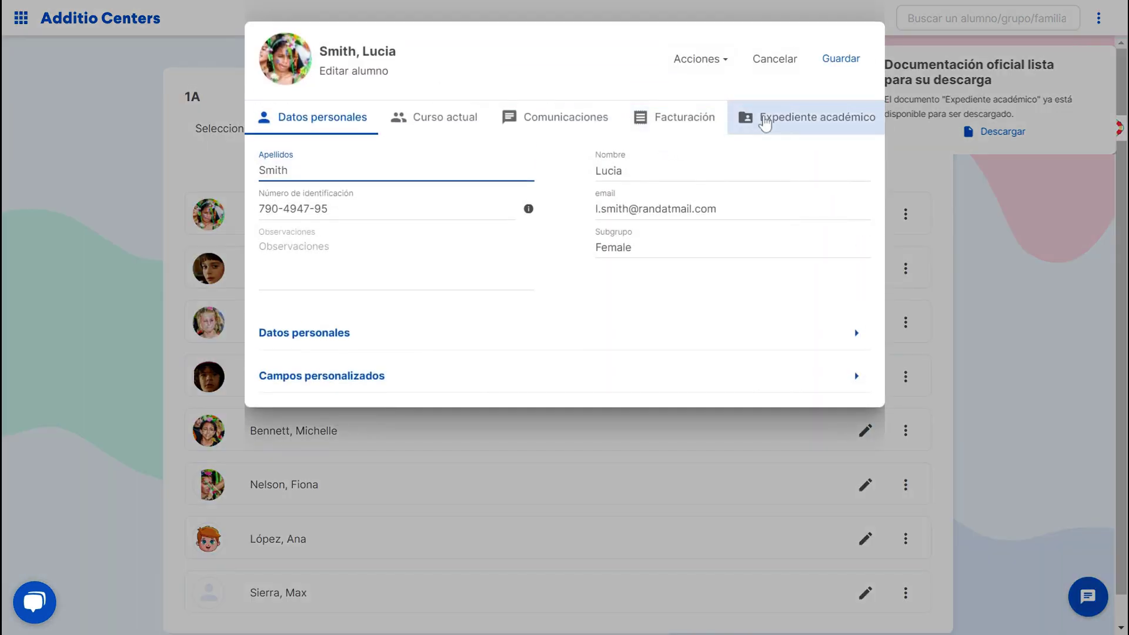
left_click(764, 123)
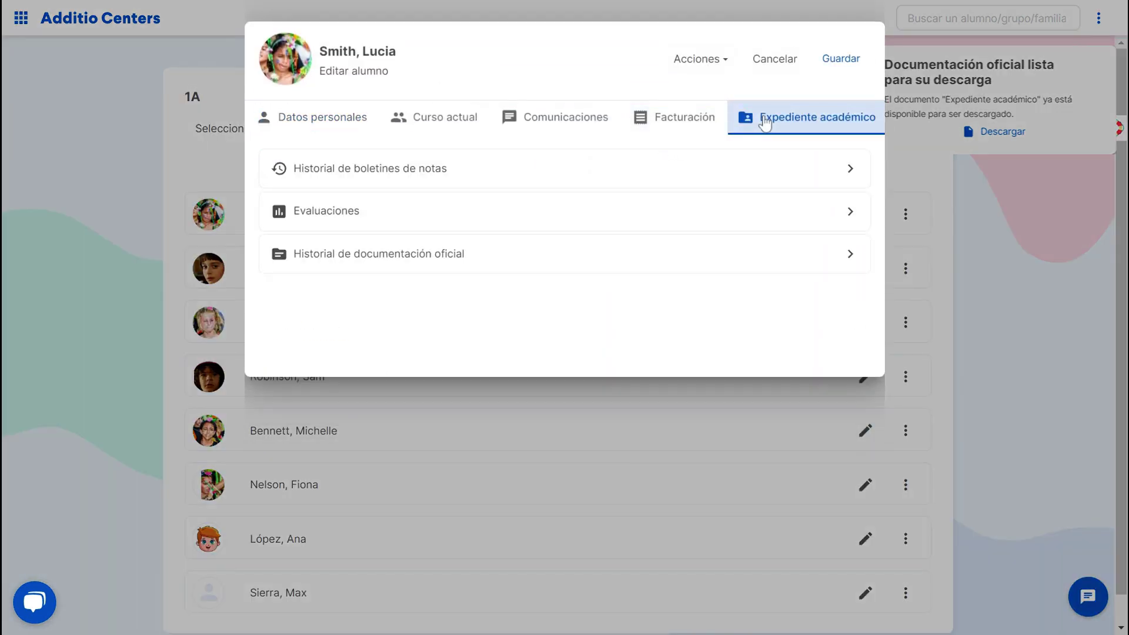
left_click(390, 266)
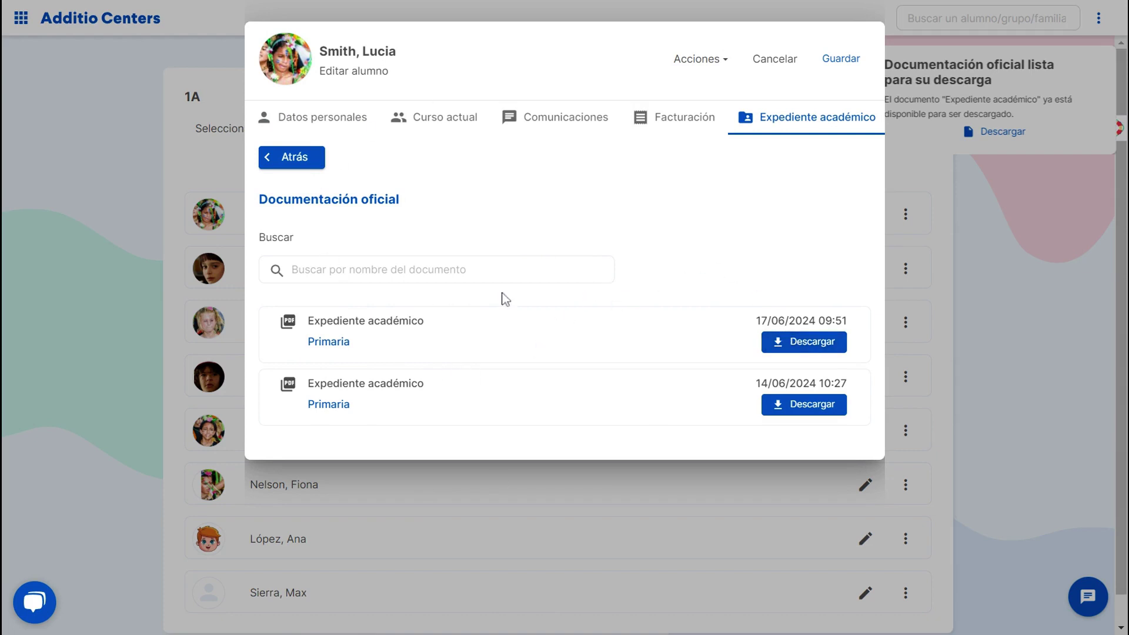
left_click(767, 62)
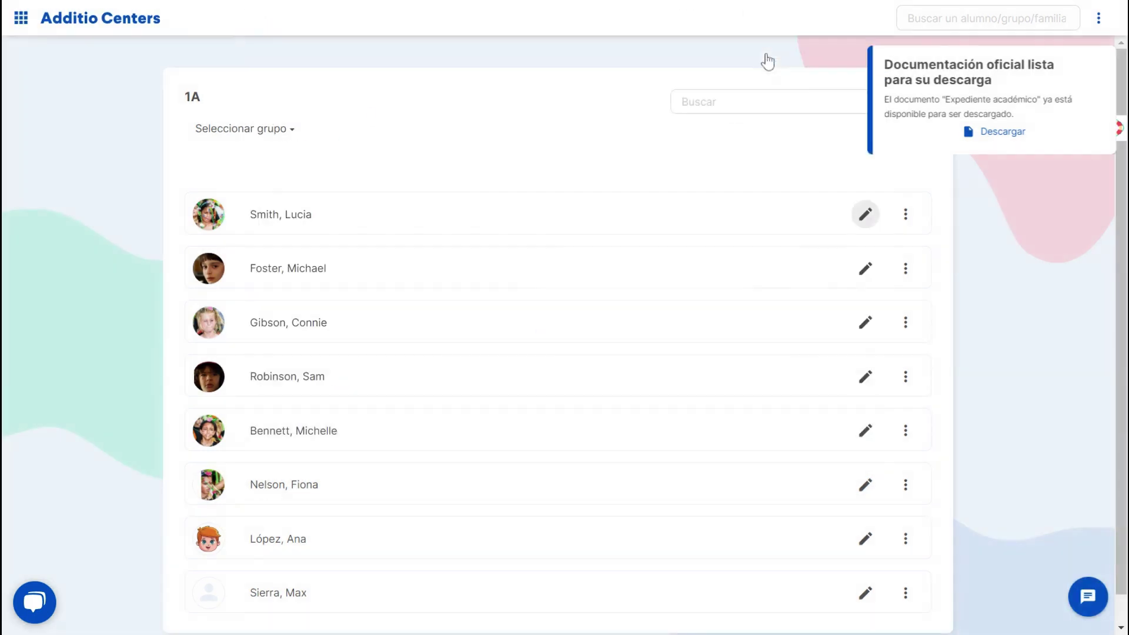
Step: Open Gestión de roles in the center's configuration to show the list of roles
left_click(21, 17)
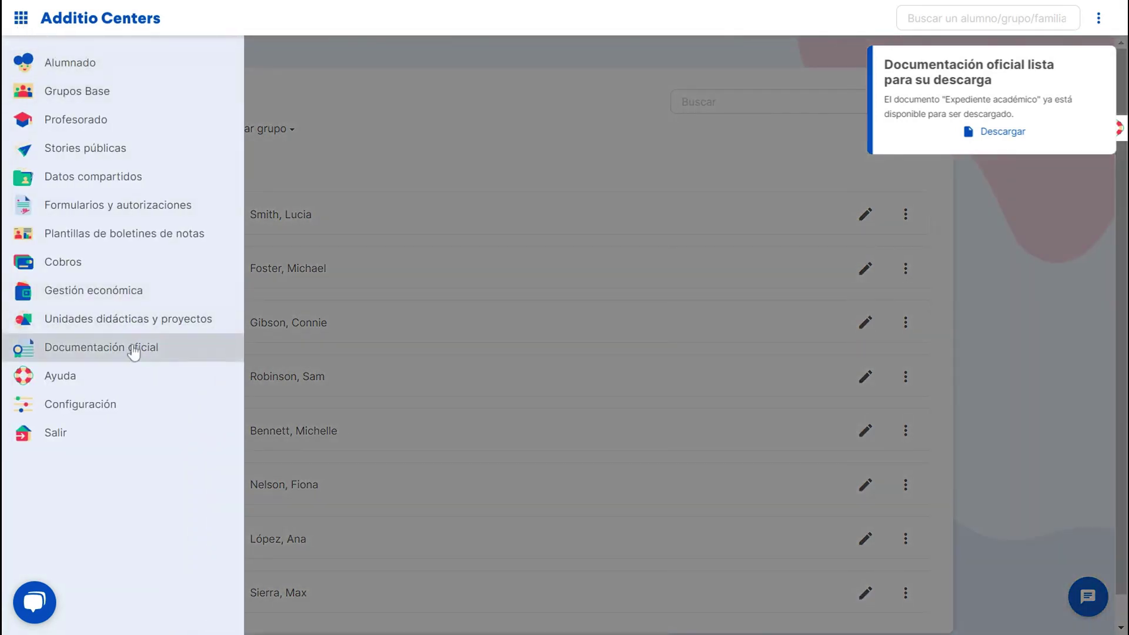
left_click(116, 404)
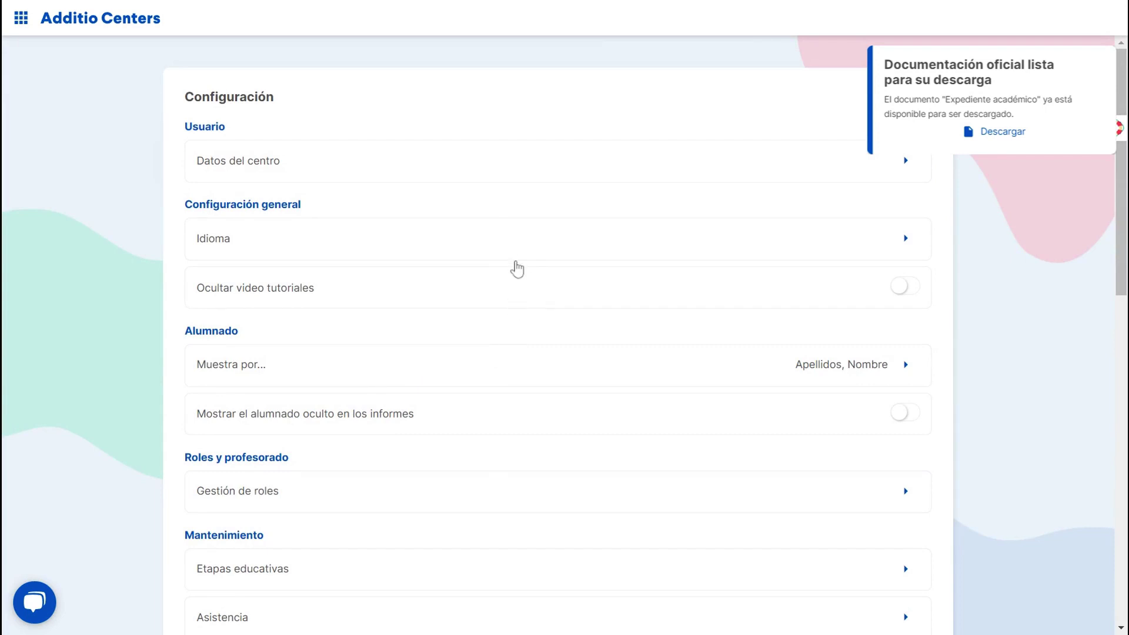
scroll(451, 283, "down", 1)
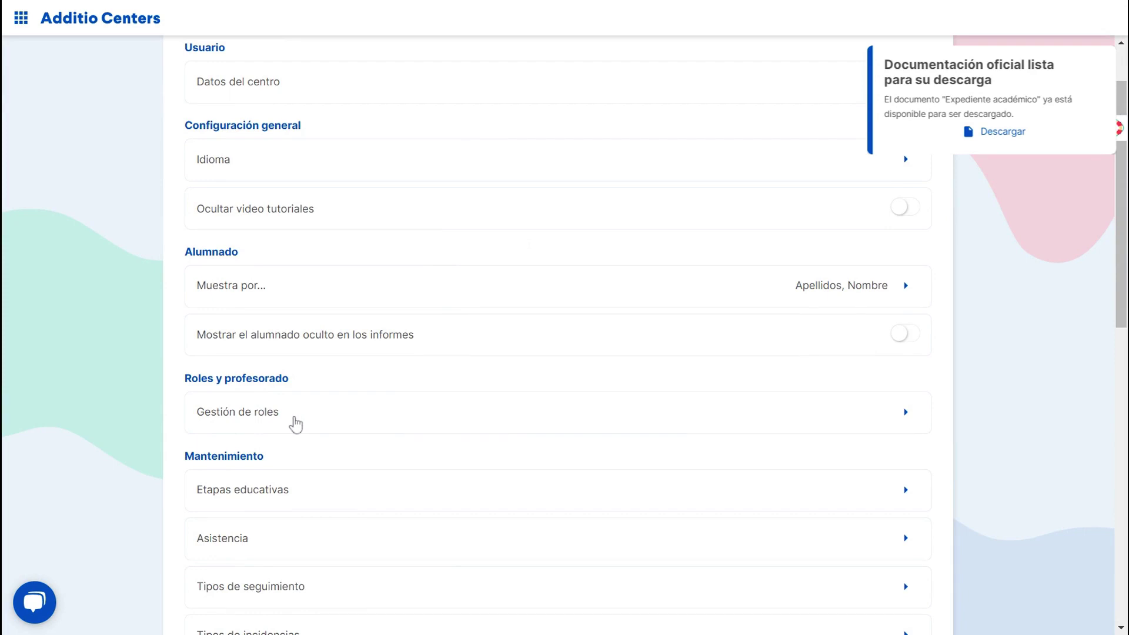
left_click(295, 423)
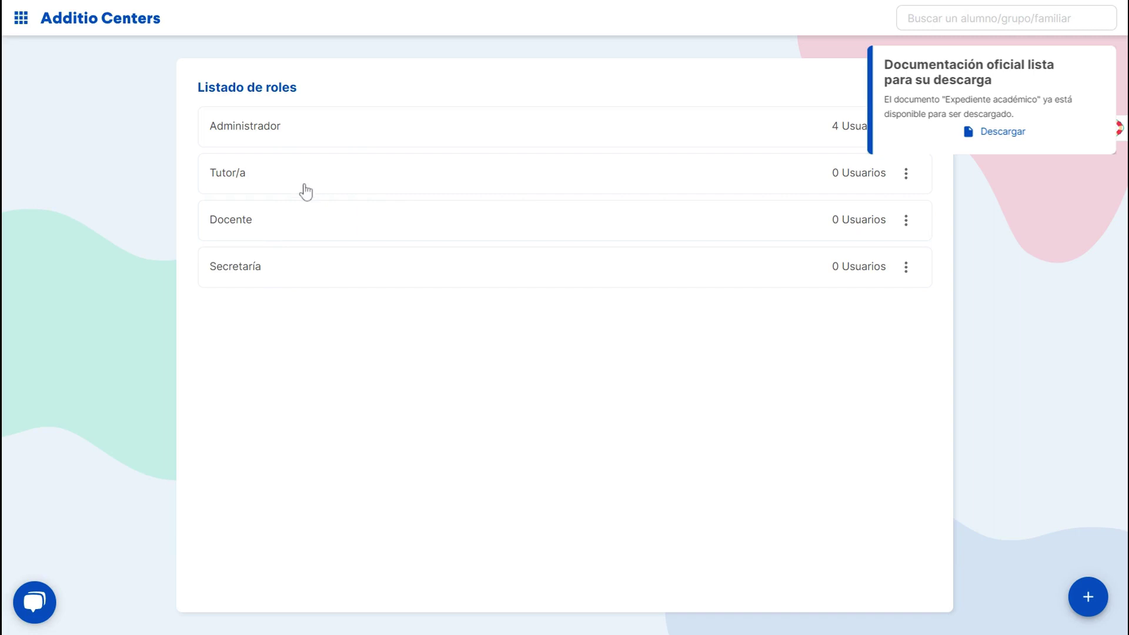
Step: Enable all Documentación oficial permissions for the Tutor/a role, save the role, and return to the Documentación oficial section
left_click(904, 178)
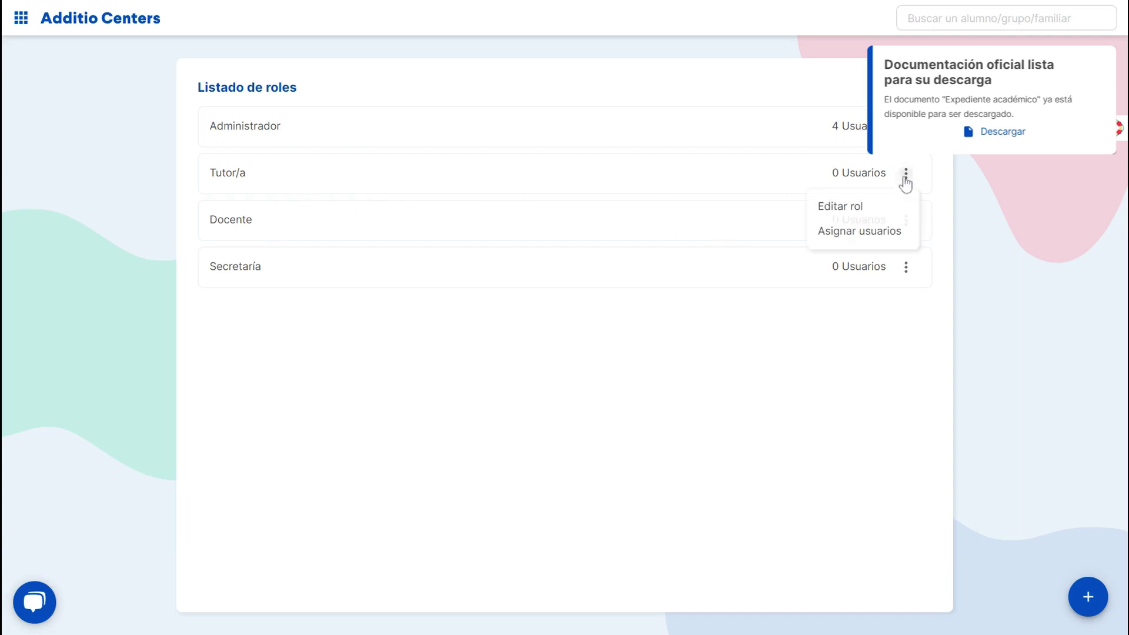
left_click(864, 207)
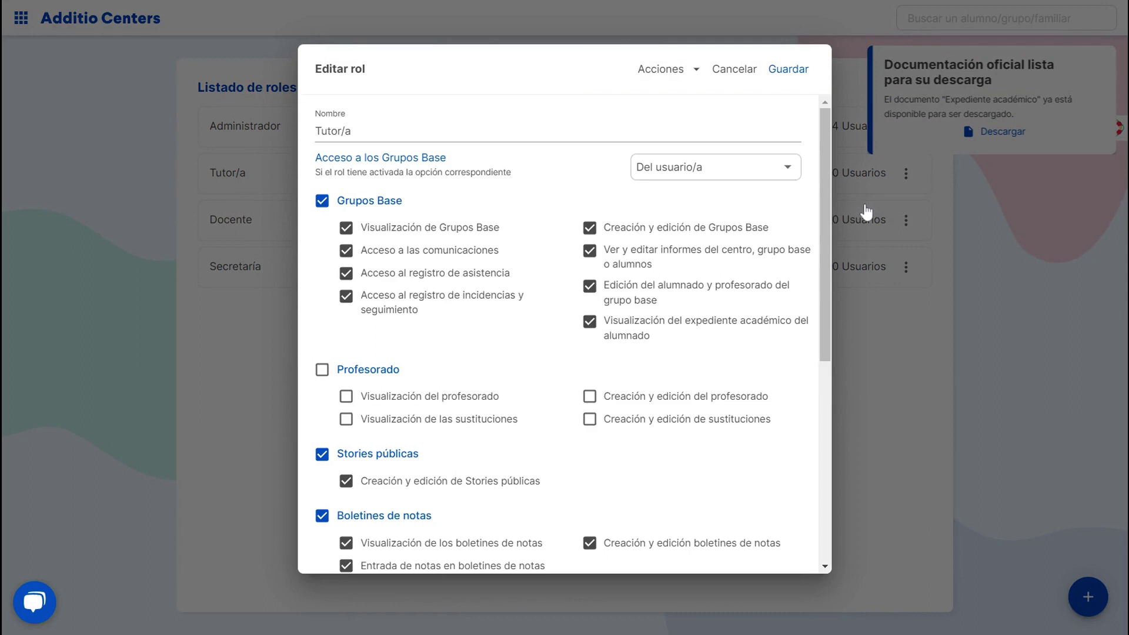
scroll(501, 338, "down", 6)
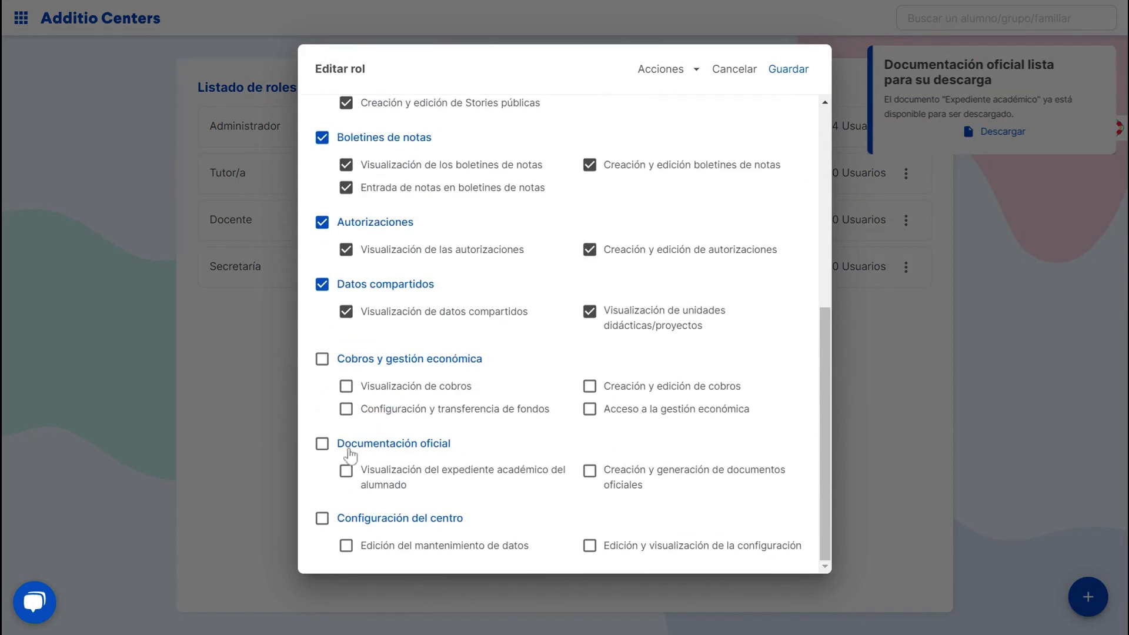
left_click(322, 445)
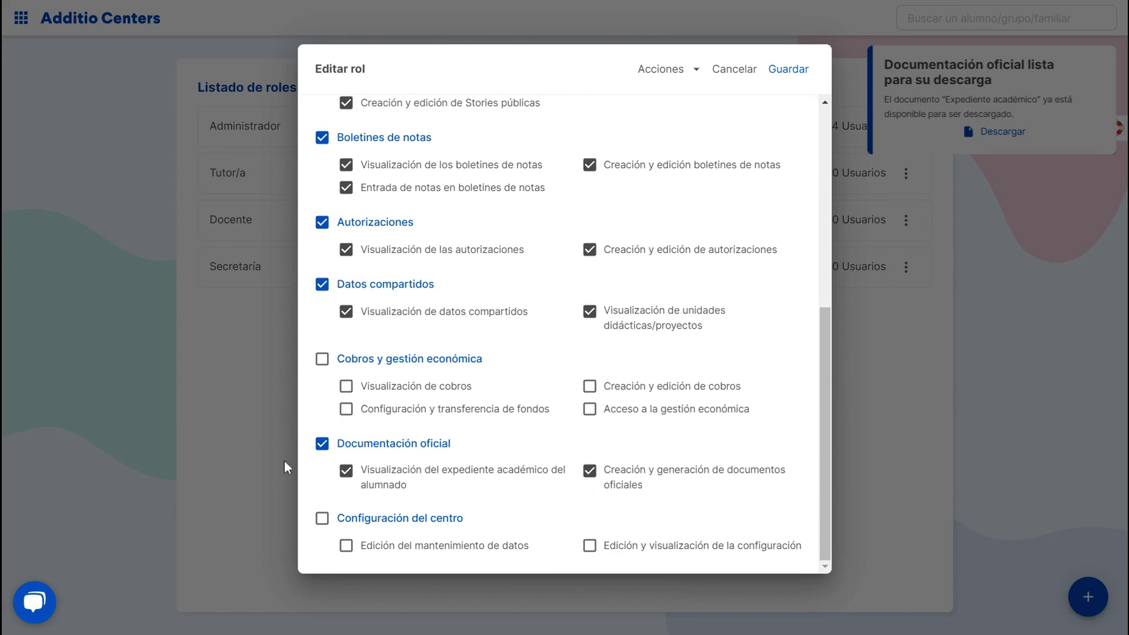
left_click(787, 70)
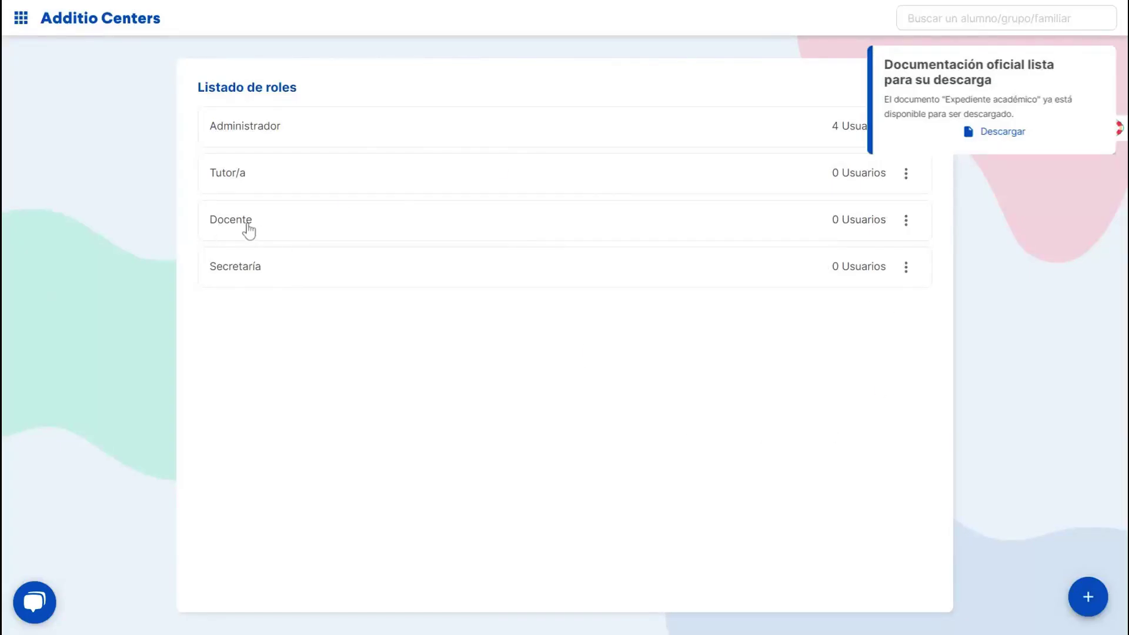
left_click(21, 19)
left_click(81, 351)
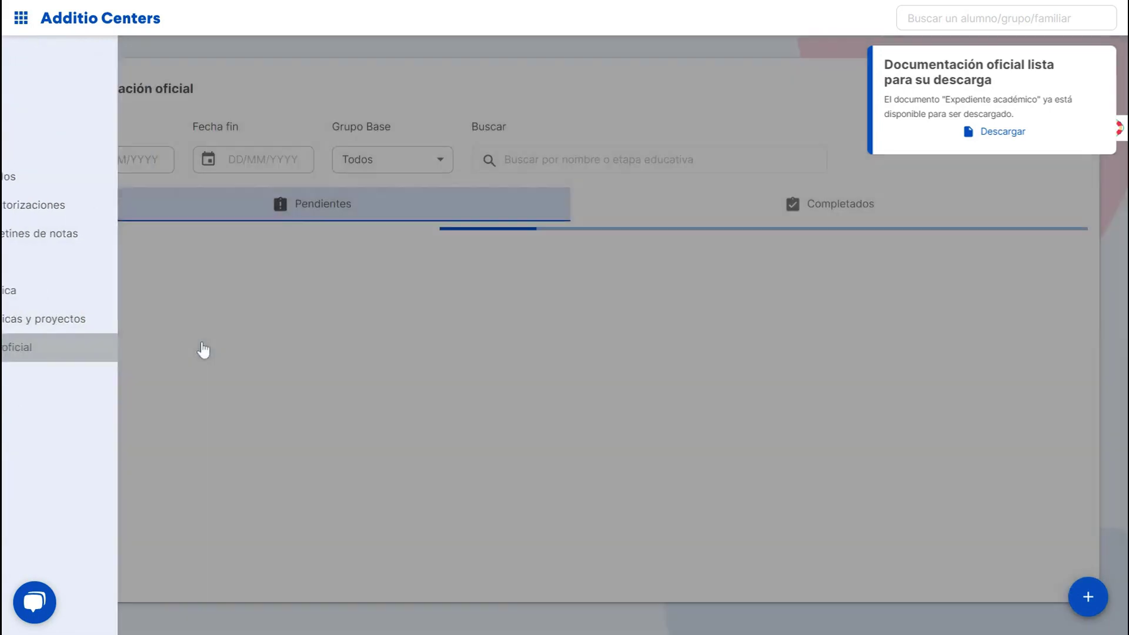